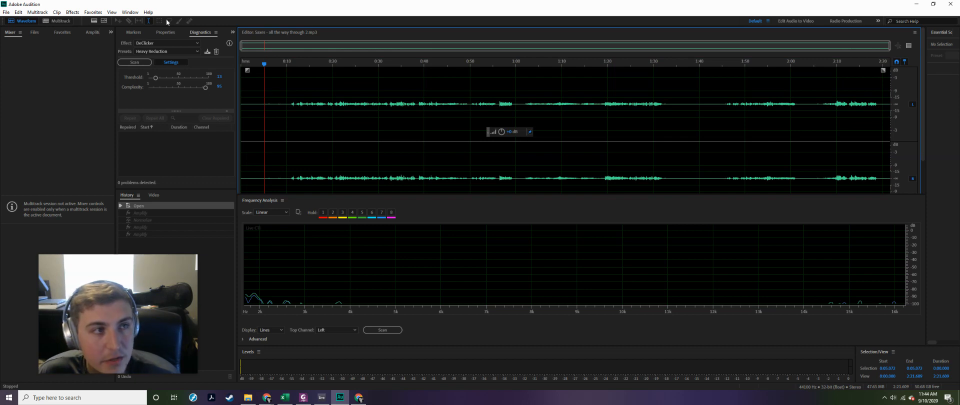
- Switch to Ableton Live to look over the edited and unedited sax and clarinet tracks, and return to Adobe Audition
{"action": "left_click", "coordinate": [322, 397]}
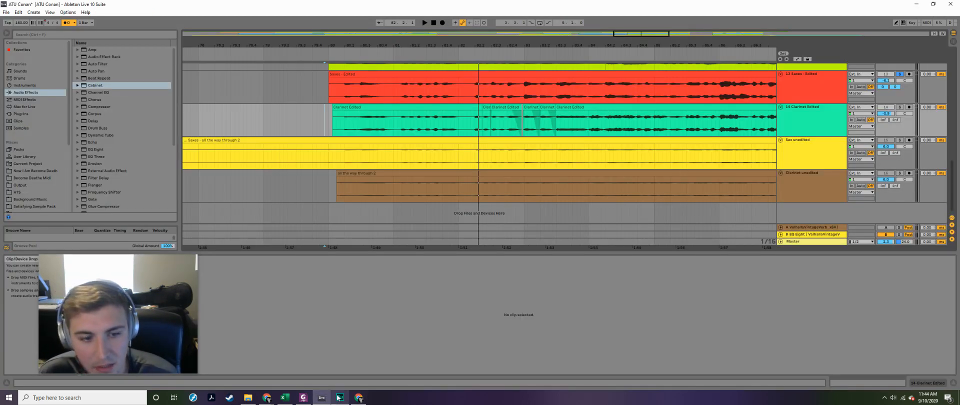
{"action": "left_click", "coordinate": [339, 398]}
{"action": "double_click", "coordinate": [286, 113]}
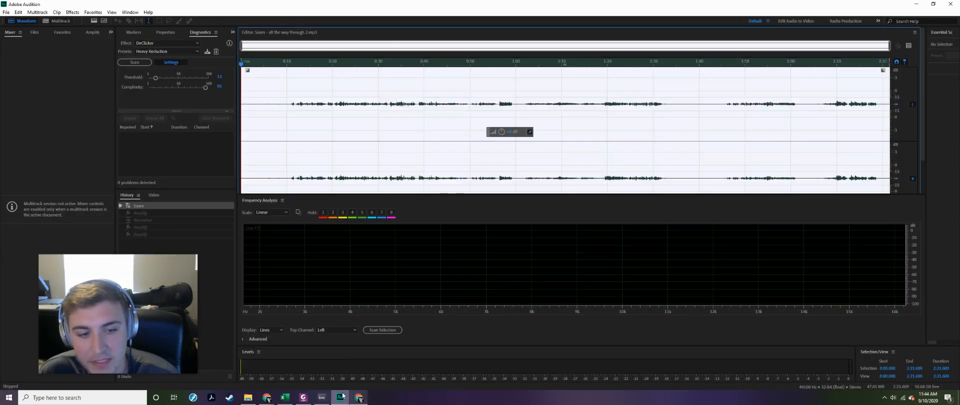
{"action": "left_click", "coordinate": [322, 397]}
{"action": "left_click", "coordinate": [329, 116]}
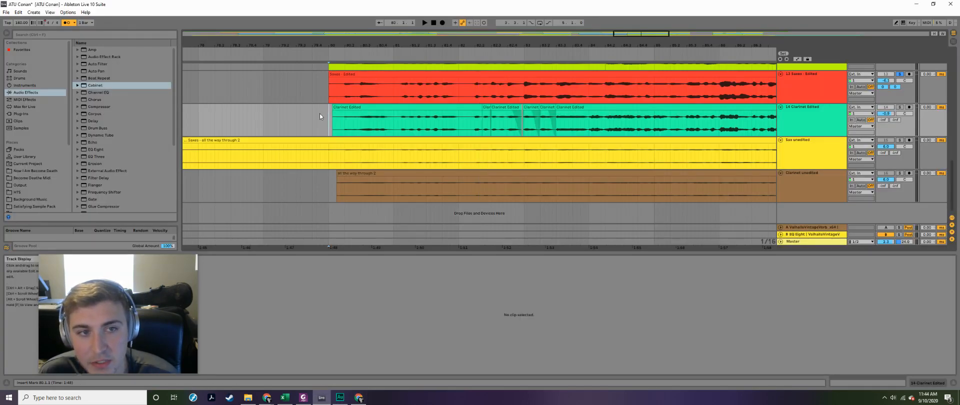
{"action": "mouse_move", "coordinate": [337, 401]}
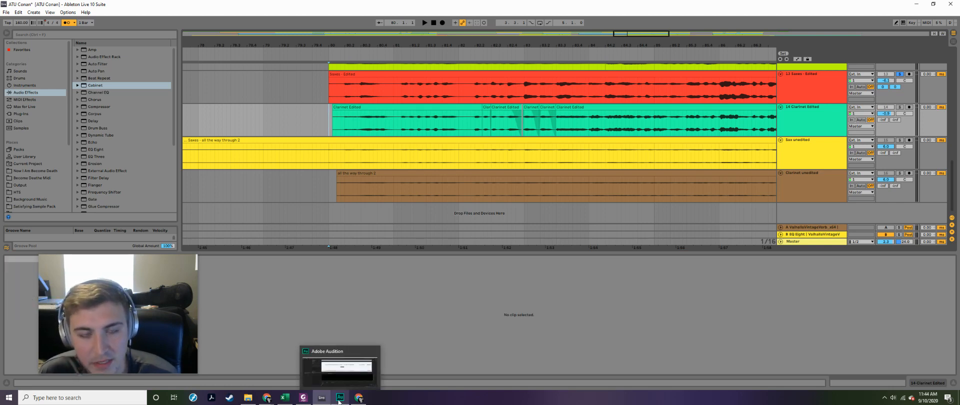
{"action": "left_click", "coordinate": [339, 398]}
- Play the unprocessed sax recording from about 0:10 to hear its original level
{"action": "left_click", "coordinate": [288, 105]}
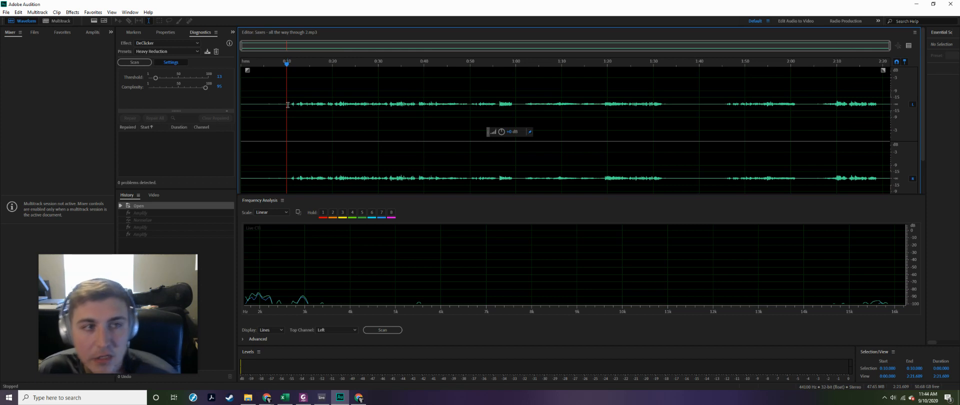
{"action": "left_click", "coordinate": [290, 107]}
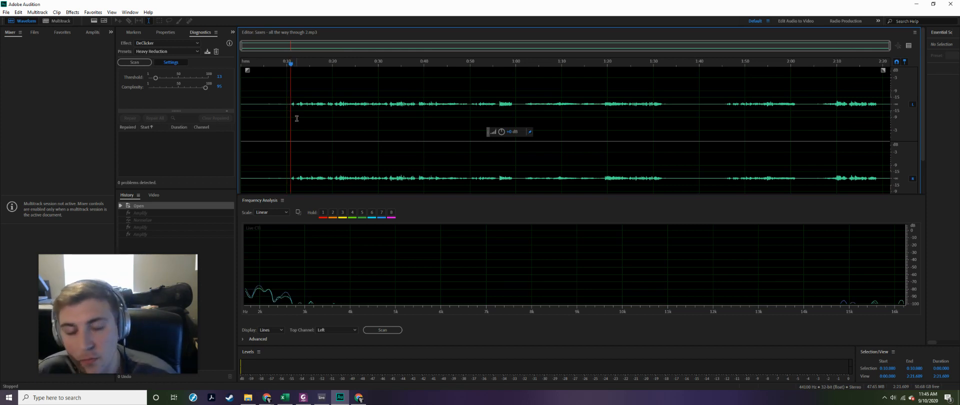
{"action": "key", "text": "space"}
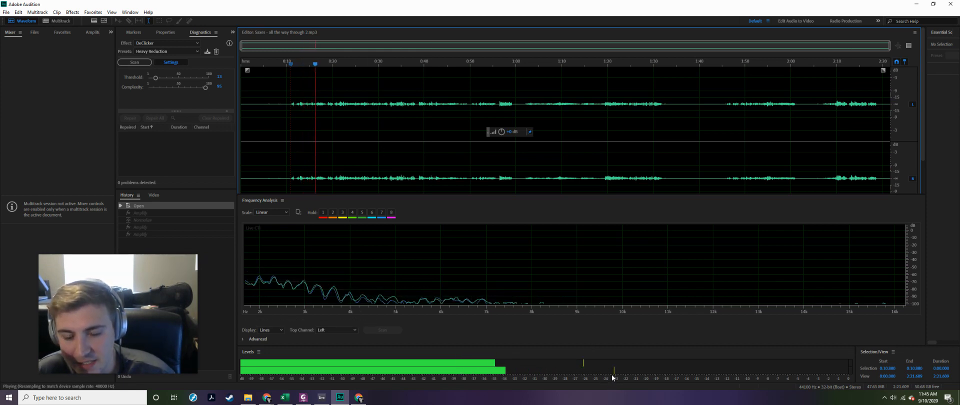
{"action": "left_click", "coordinate": [290, 111]}
{"action": "key", "text": "space"}
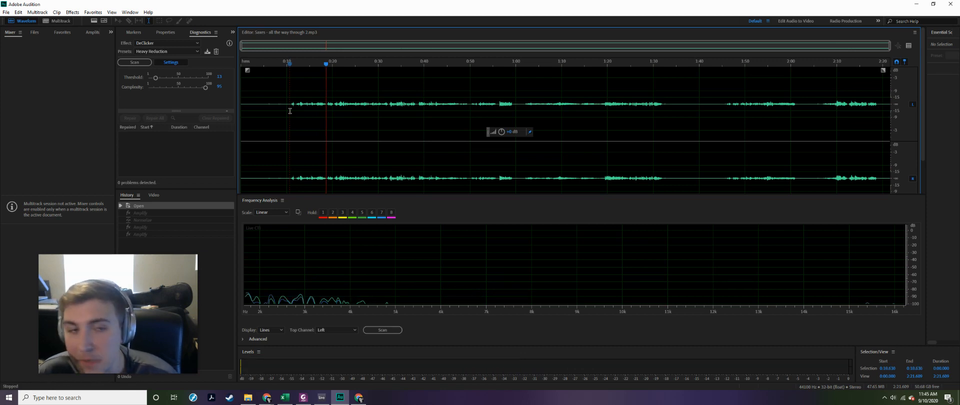
- Redo the undone Amplify and Normalize edits on the recording and play the noise at the start from about 0:01
{"action": "key", "text": "ctrl+a"}
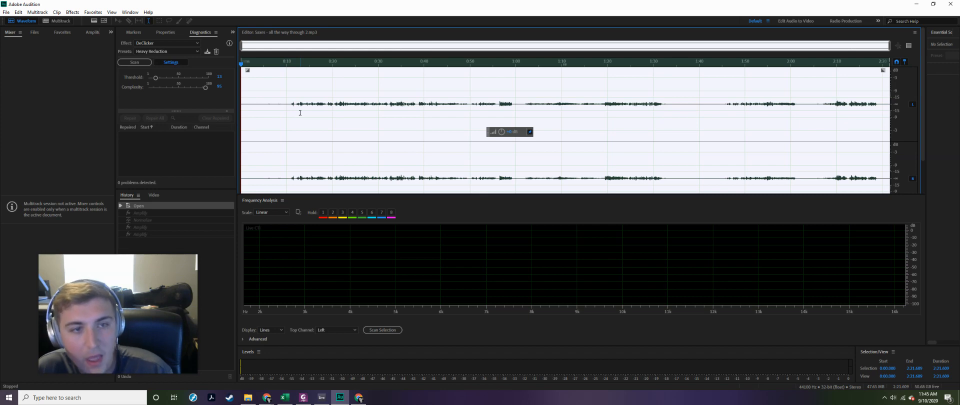
{"action": "key", "text": "ctrl+shift+z"}
{"action": "key", "text": "ctrl+shift+z"}
{"action": "key", "text": "ctrl+shift+z"}
{"action": "key", "text": "ctrl+shift+z"}
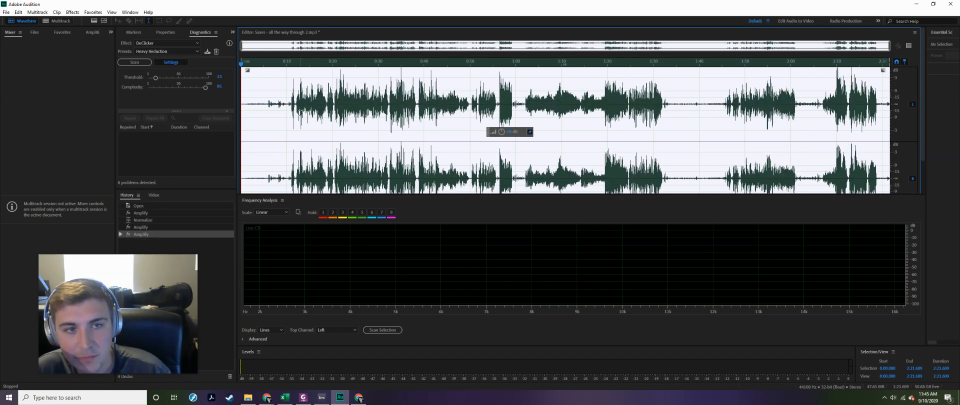
{"action": "left_click", "coordinate": [247, 111]}
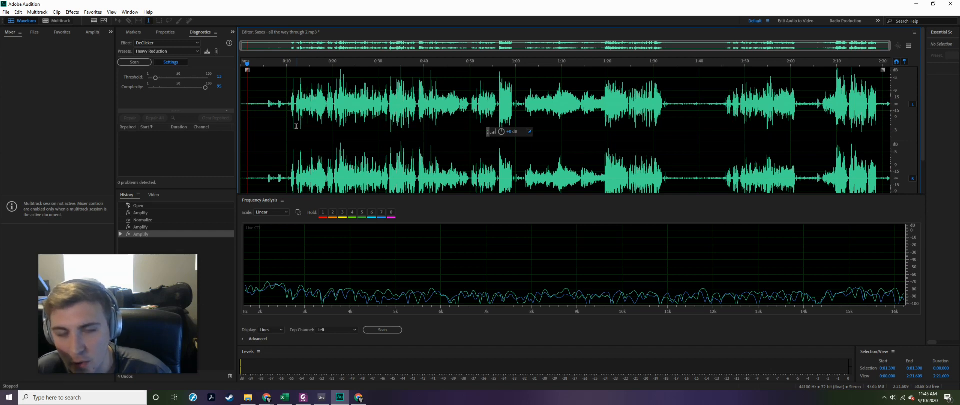
{"action": "key", "text": "space"}
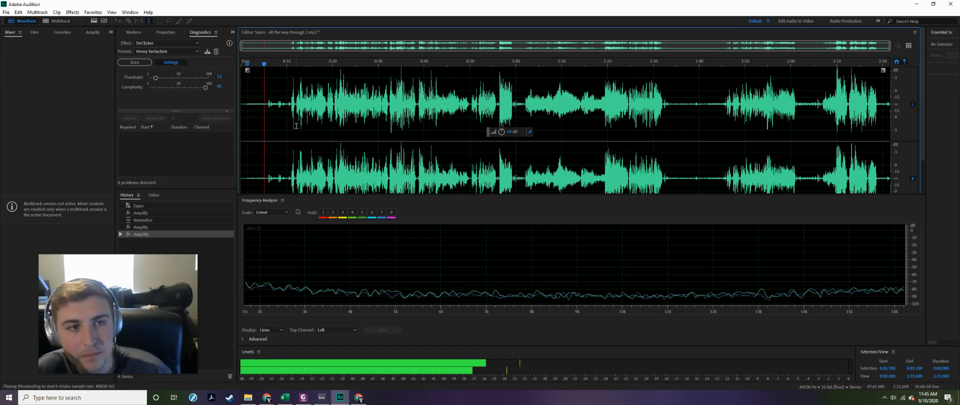
{"action": "key", "text": "space"}
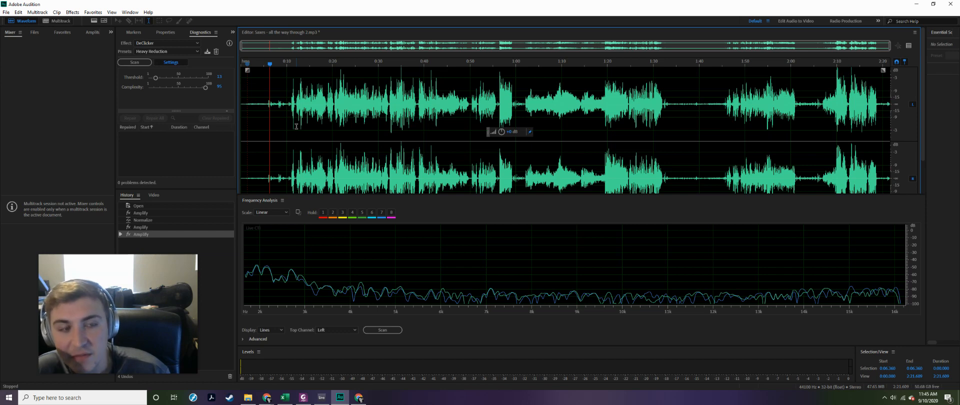
- Undo the Amplify and Normalize edits back to the opened file
{"action": "key", "text": "ctrl+z"}
{"action": "key", "text": "ctrl+z"}
{"action": "key", "text": "ctrl+z"}
{"action": "key", "text": "ctrl+z"}
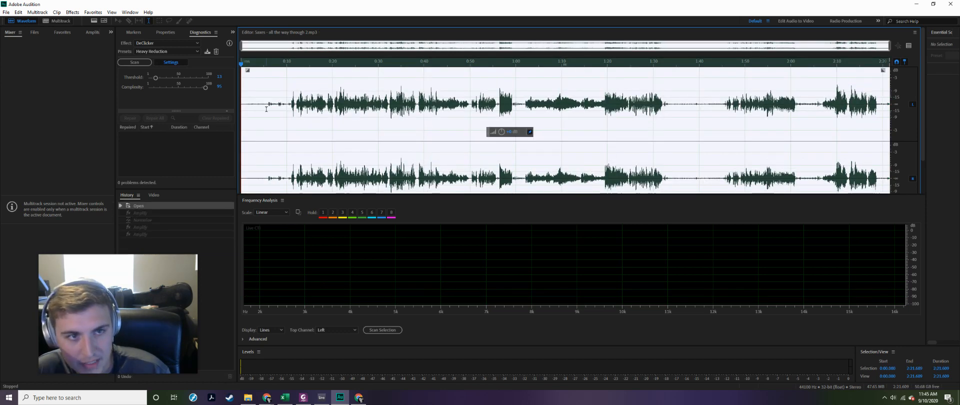
- Capture a noise print from roughly the first 9 seconds of the recording, before the sax enters
{"action": "left_click", "coordinate": [269, 108]}
{"action": "left_click_drag", "start_coordinate": [275, 107], "coordinate": [230, 111]}
{"action": "left_click", "coordinate": [284, 109]}
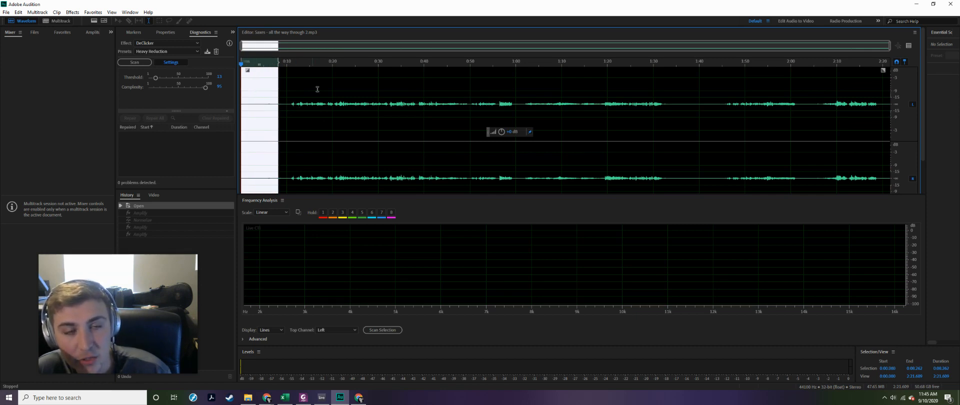
{"action": "left_click_drag", "start_coordinate": [281, 109], "coordinate": [219, 117]}
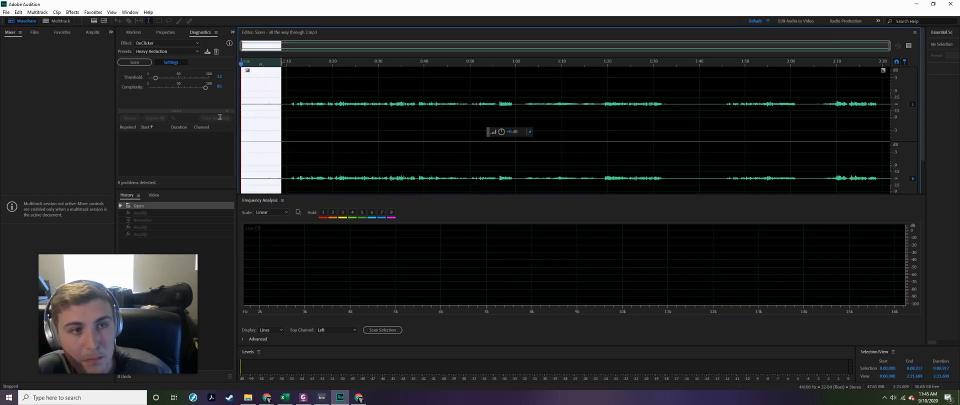
{"action": "left_click", "coordinate": [73, 12]}
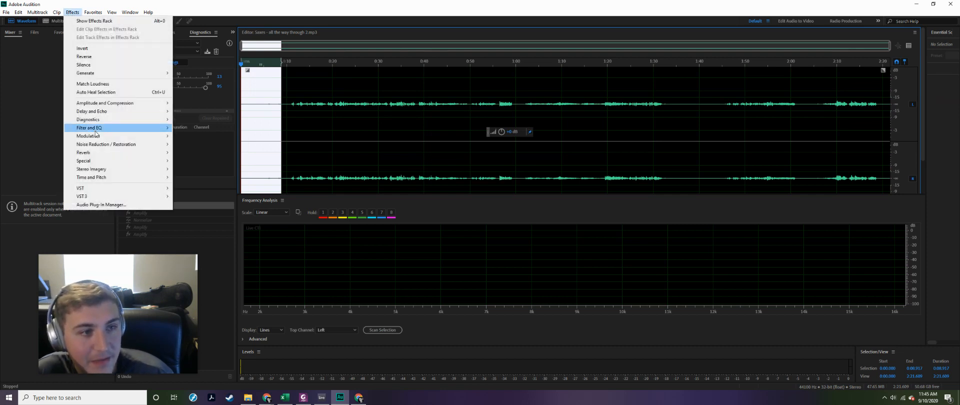
{"action": "mouse_move", "coordinate": [100, 145]}
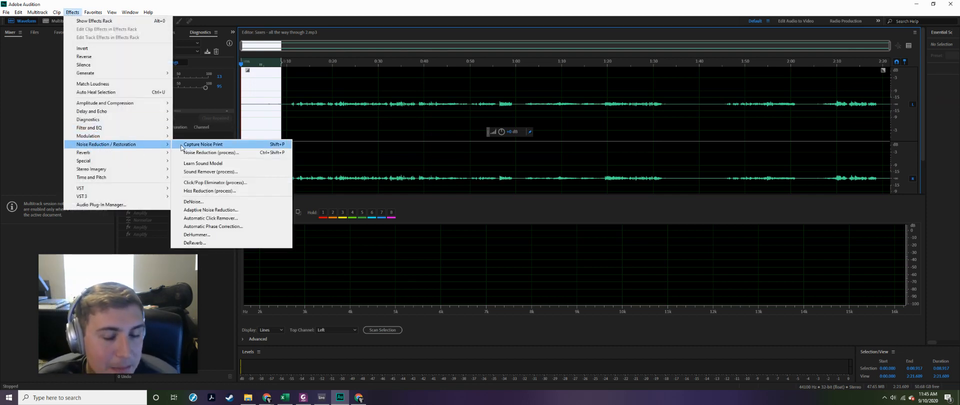
{"action": "left_click", "coordinate": [182, 144]}
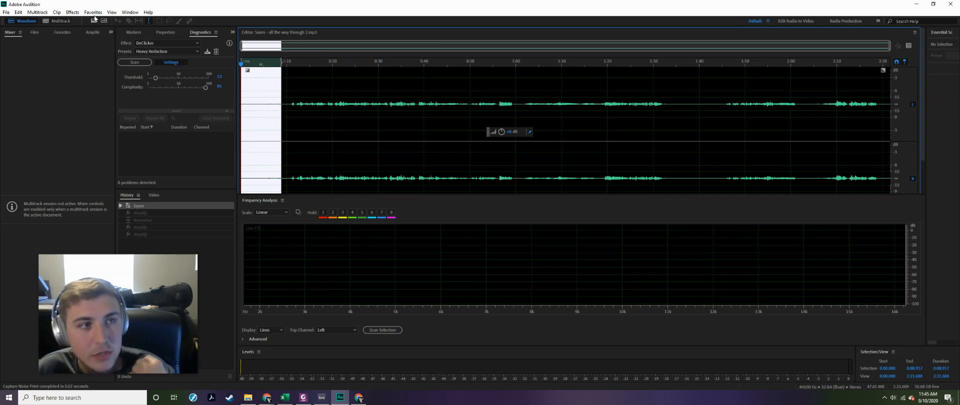
- Apply Noise Reduction (process) to the entire file, with the noise reduction strength raised slightly above 70%
{"action": "left_click", "coordinate": [73, 12]}
{"action": "mouse_move", "coordinate": [105, 147]}
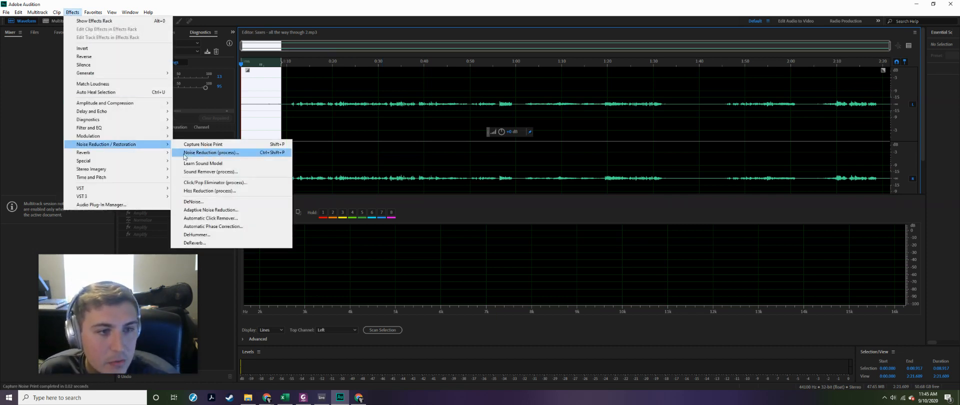
{"action": "left_click", "coordinate": [200, 153]}
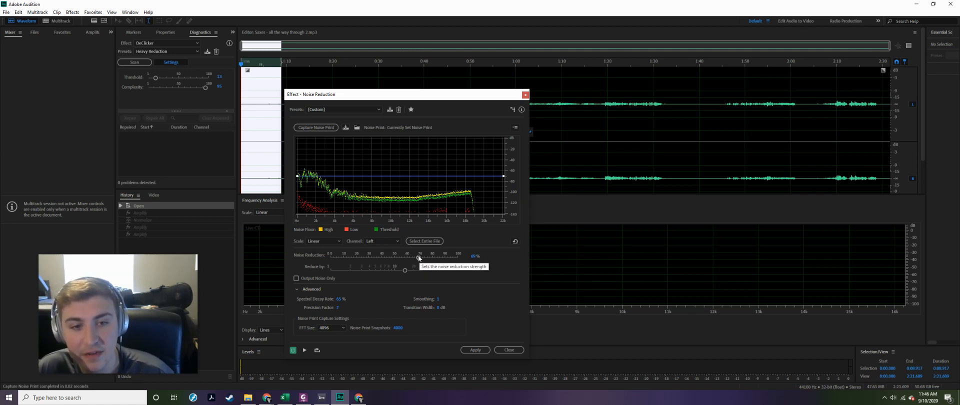
{"action": "left_click_drag", "start_coordinate": [418, 257], "coordinate": [422, 260]}
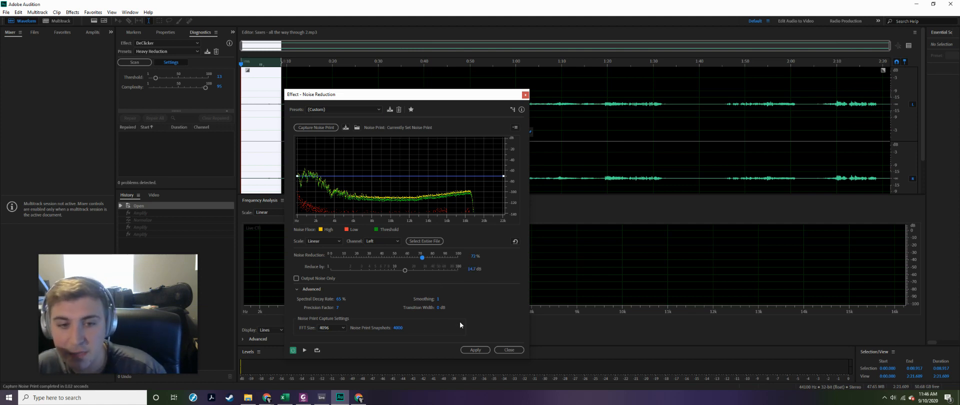
{"action": "key", "text": "ctrl+a"}
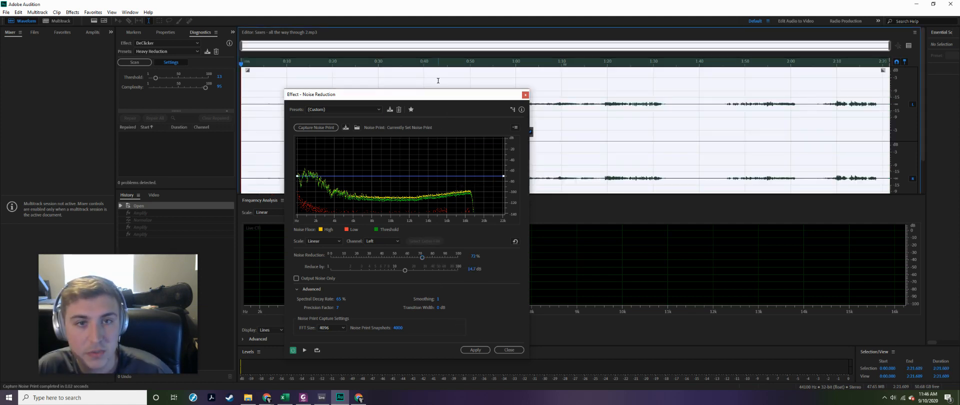
{"action": "left_click", "coordinate": [475, 349]}
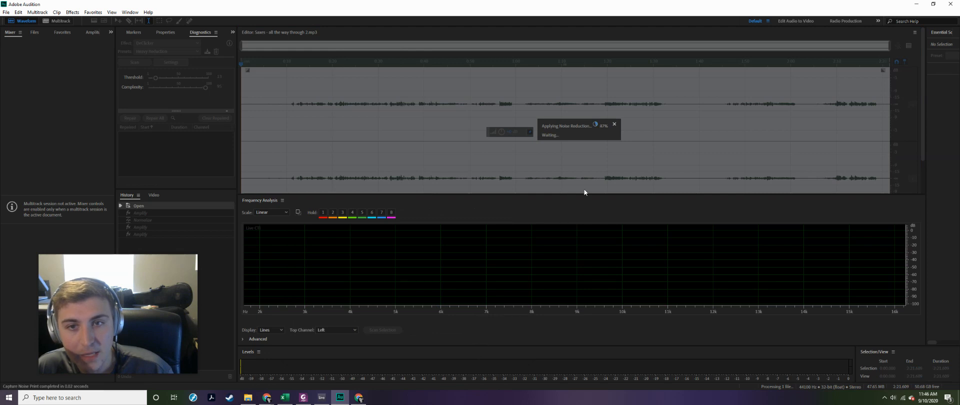
- Apply the Parametric Equalizer with its loaded custom curve to the whole recording, previewing it from about 0:10
{"action": "left_click", "coordinate": [286, 122]}
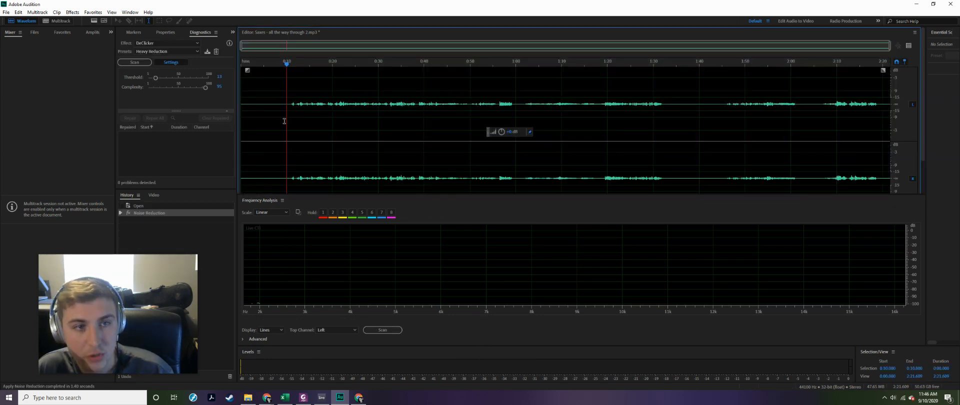
{"action": "left_click", "coordinate": [268, 119]}
{"action": "key", "text": "ctrl+a"}
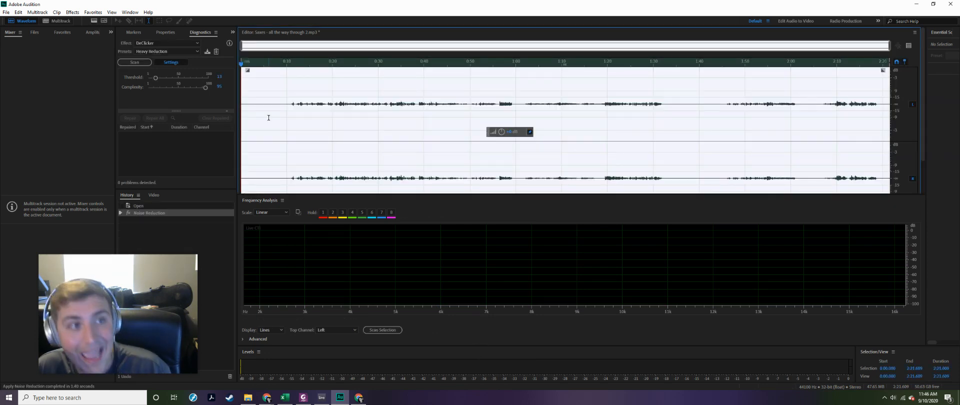
{"action": "left_click", "coordinate": [73, 12]}
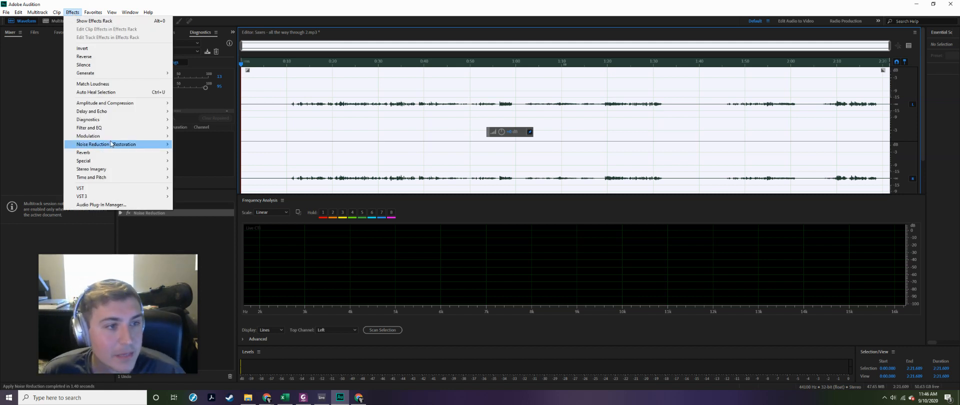
{"action": "mouse_move", "coordinate": [108, 129]}
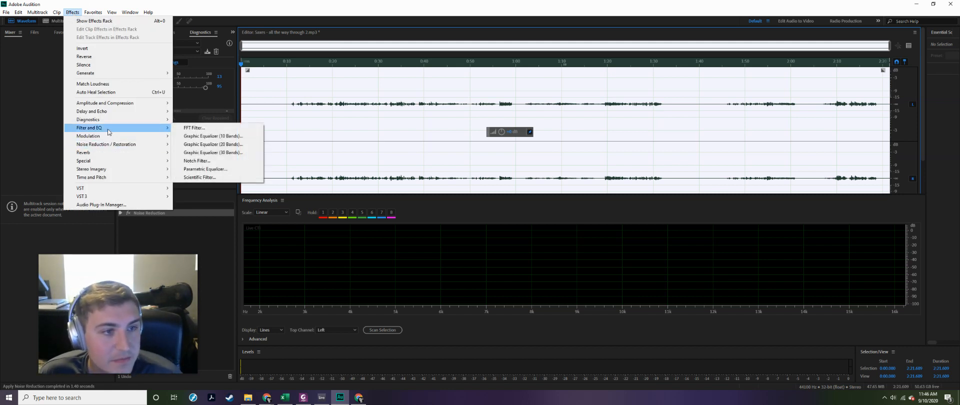
{"action": "left_click", "coordinate": [204, 169]}
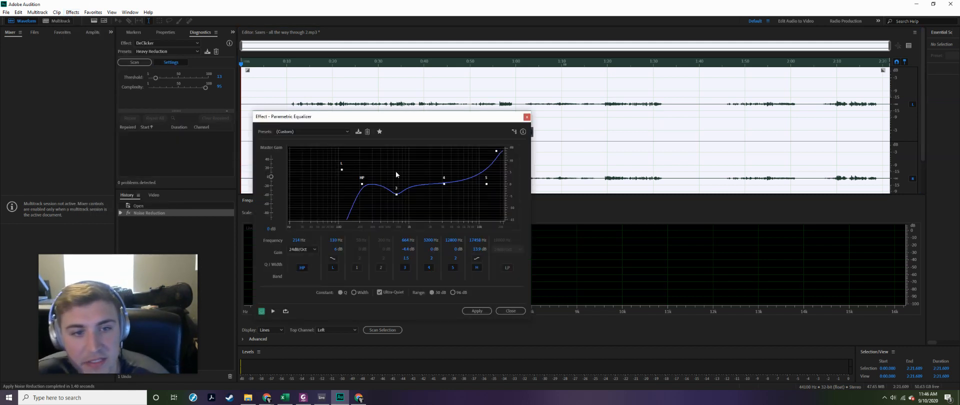
{"action": "left_click", "coordinate": [289, 102]}
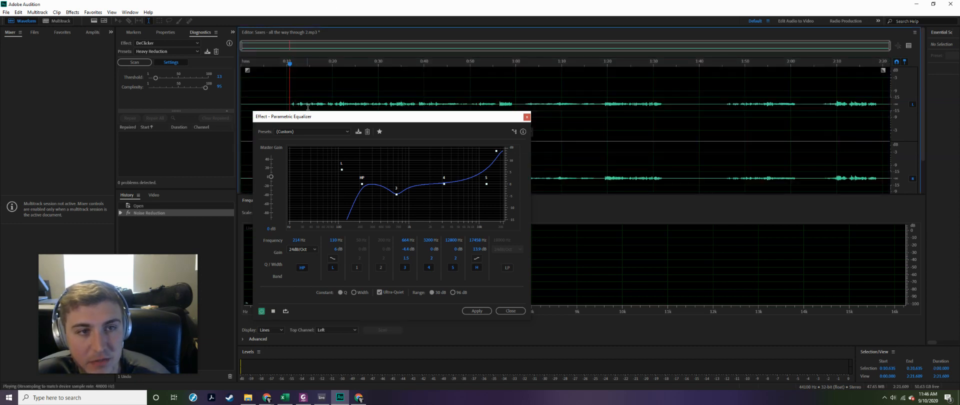
{"action": "key", "text": "space"}
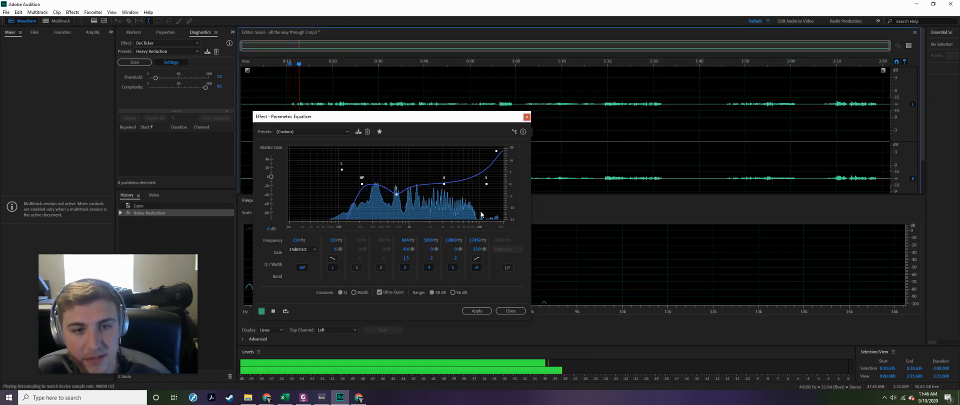
{"action": "key", "text": "space"}
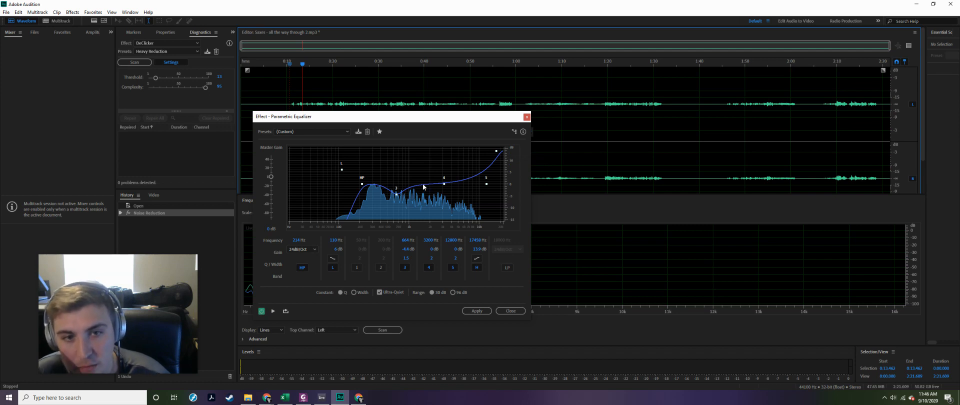
{"action": "left_click", "coordinate": [477, 310]}
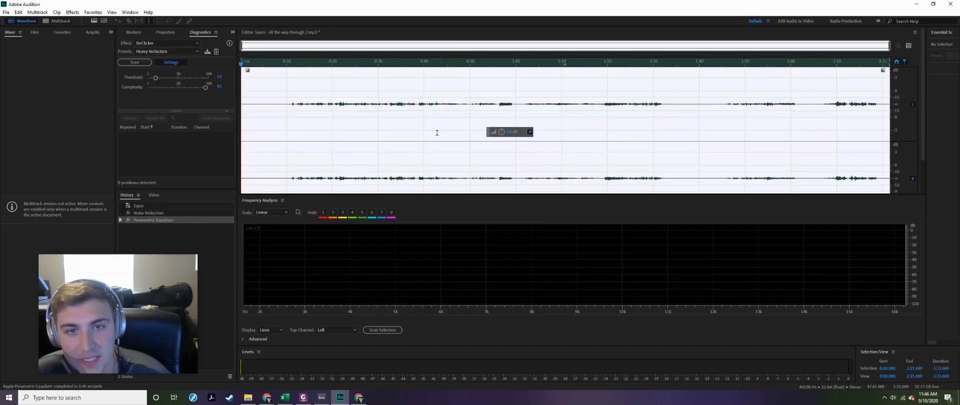
- Normalize the entire recording by the percentage already set, treating all channels equally
{"action": "left_click", "coordinate": [72, 12]}
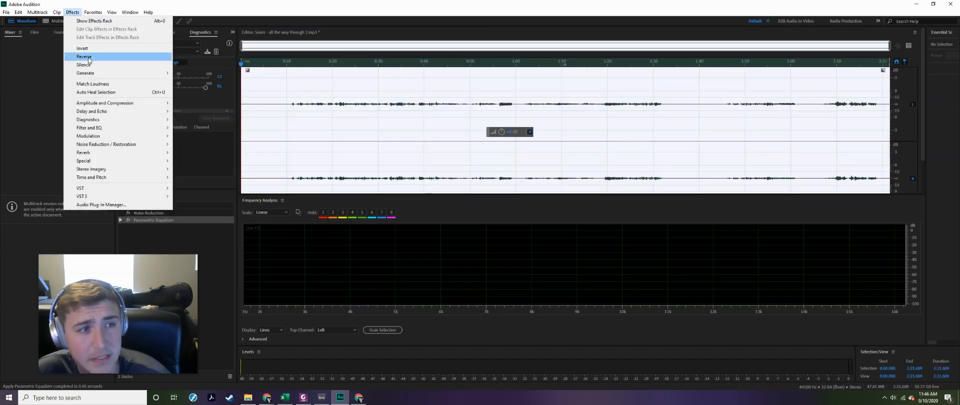
{"action": "mouse_move", "coordinate": [118, 105]}
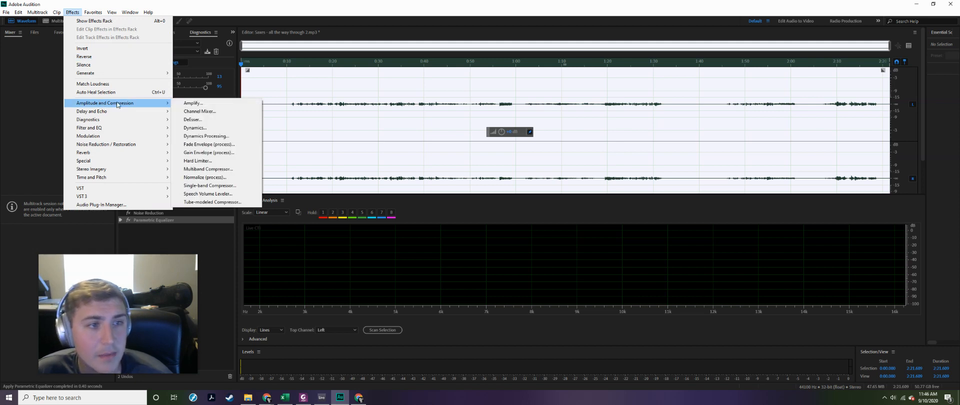
{"action": "left_click", "coordinate": [213, 178]}
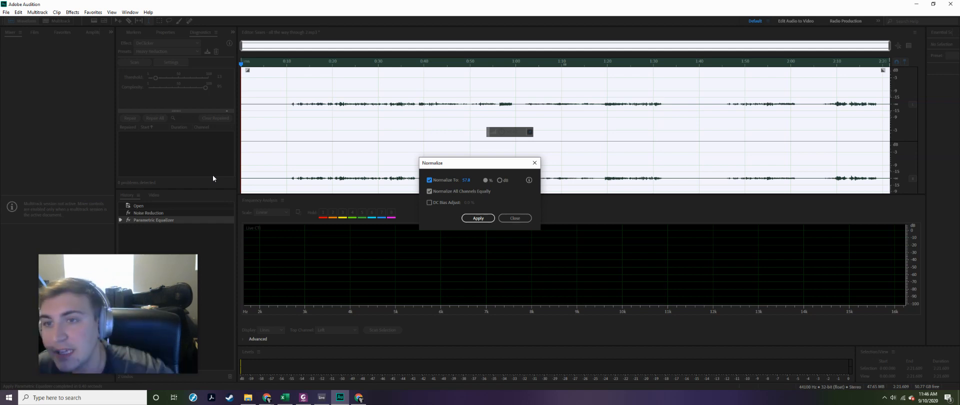
{"action": "left_click", "coordinate": [476, 219]}
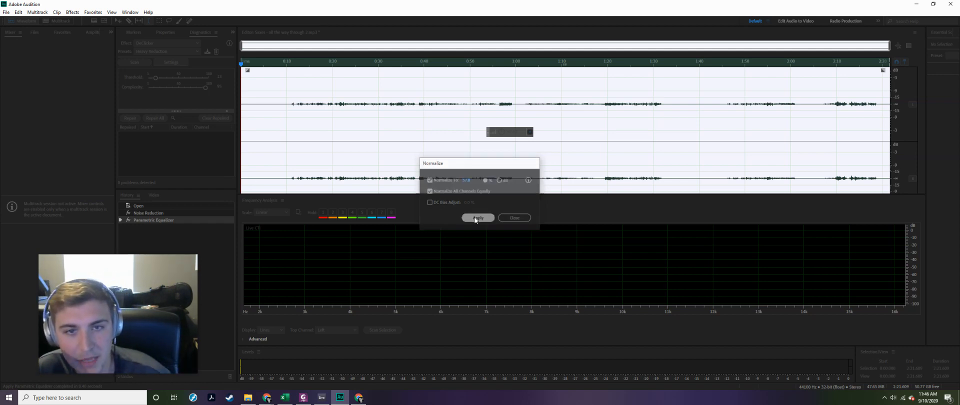
- Play back the normalized recording, first the quiet opening and then the sax entrance from just after 0:10
{"action": "left_click", "coordinate": [288, 111]}
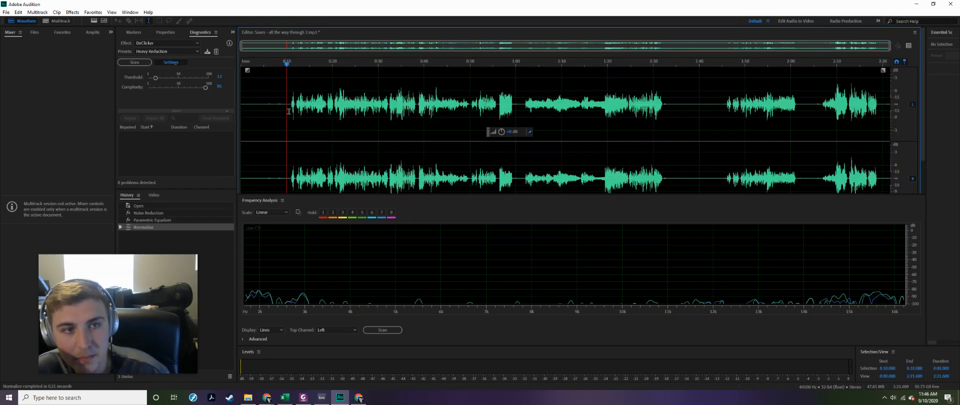
{"action": "left_click", "coordinate": [247, 114]}
{"action": "key", "text": "space"}
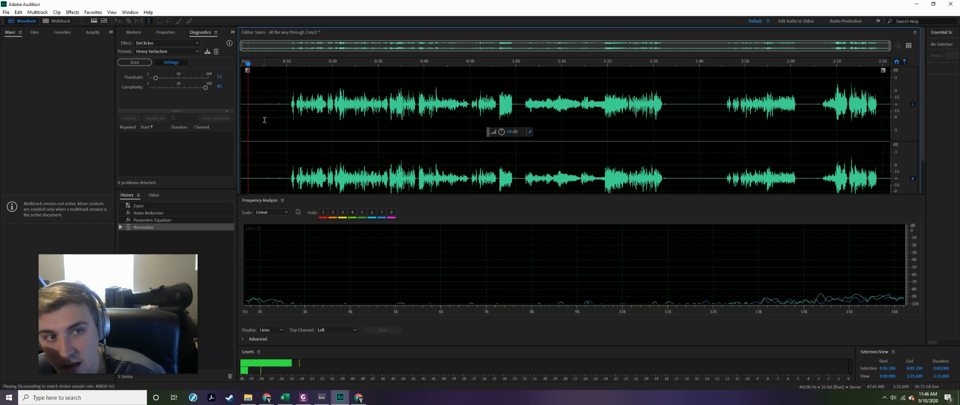
{"action": "left_click", "coordinate": [289, 107]}
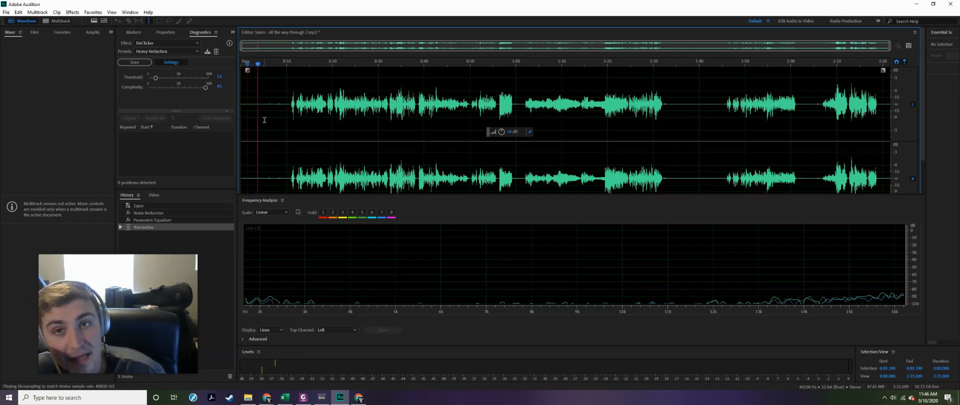
{"action": "key", "text": "space"}
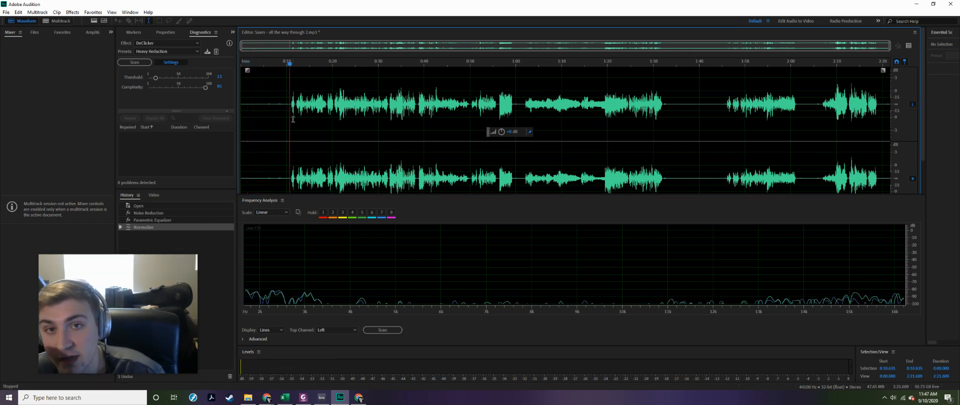
{"action": "key", "text": "space"}
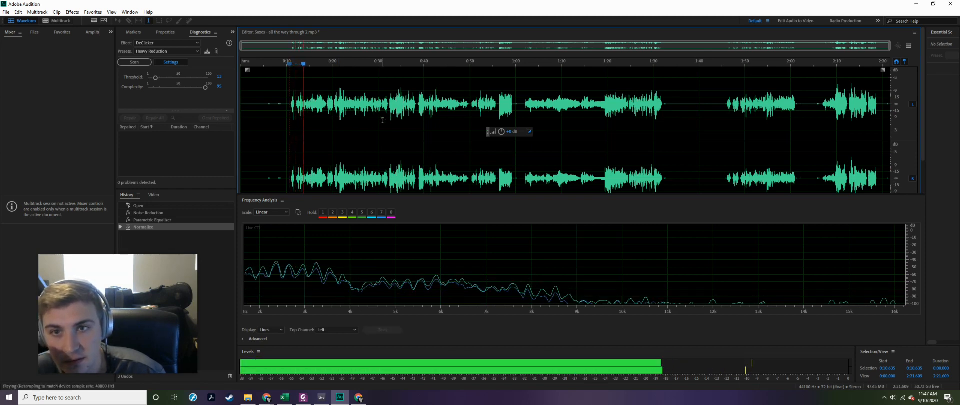
{"action": "key", "text": "space"}
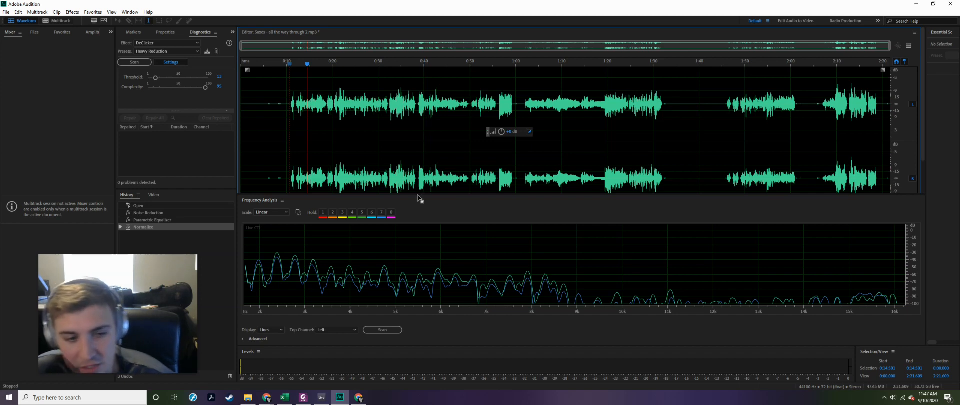
- Switch to the Ableton Live project and compare the edited sax and clarinet clips' waveforms with the unedited ones
{"action": "left_click", "coordinate": [327, 398]}
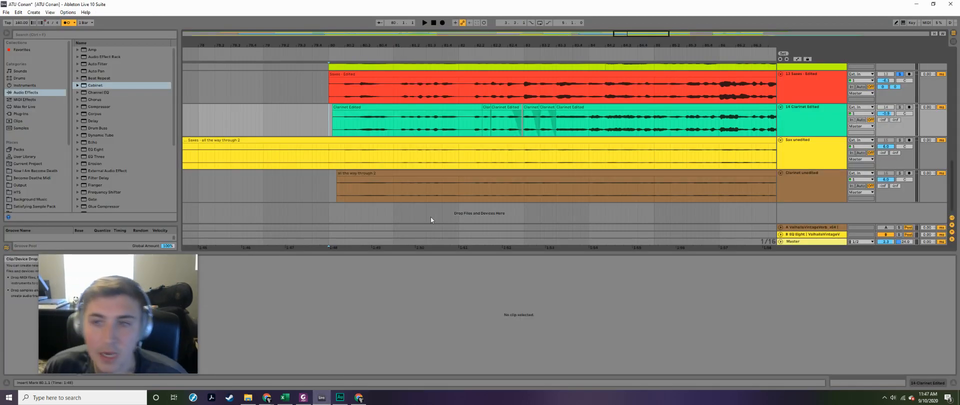
{"action": "left_click", "coordinate": [786, 95]}
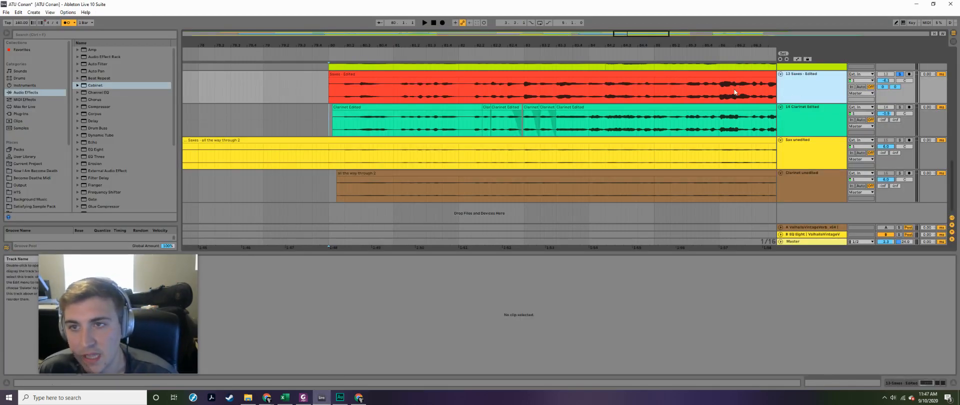
{"action": "left_click", "coordinate": [675, 77]}
{"action": "left_click", "coordinate": [592, 109]}
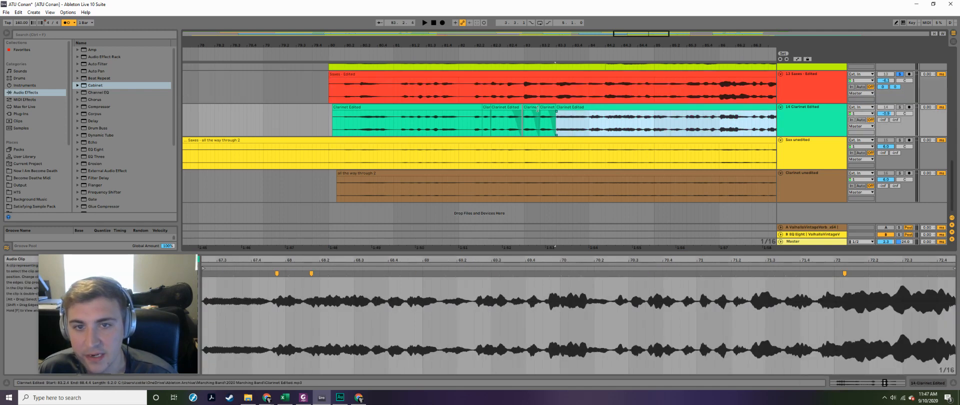
{"action": "left_click", "coordinate": [656, 141]}
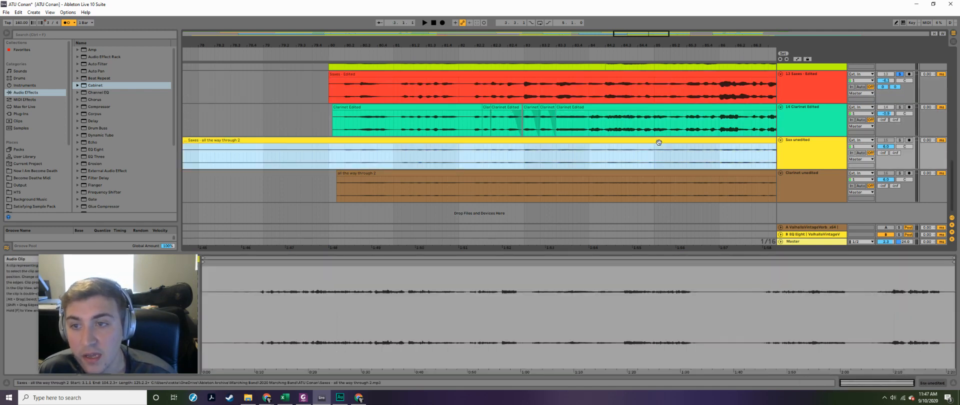
{"action": "left_click", "coordinate": [643, 180]}
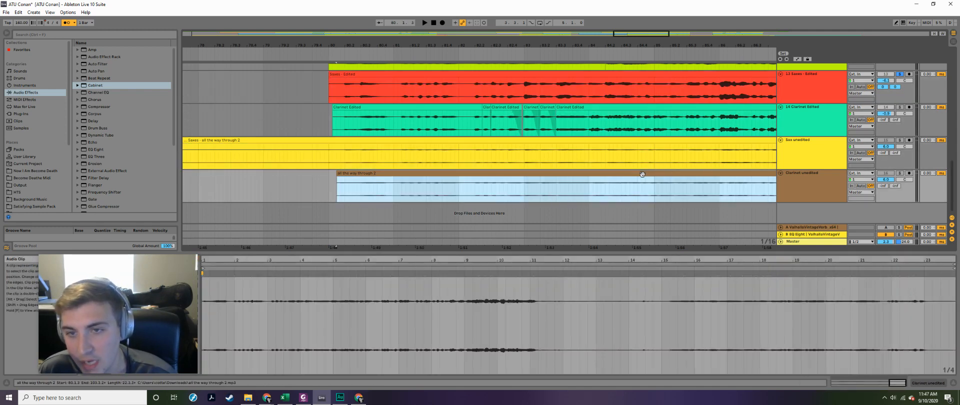
- Solo the Sax unedited and Clarinet unedited tracks and listen to them from about bar 80
{"action": "left_click", "coordinate": [332, 153]}
{"action": "left_click", "coordinate": [899, 172]}
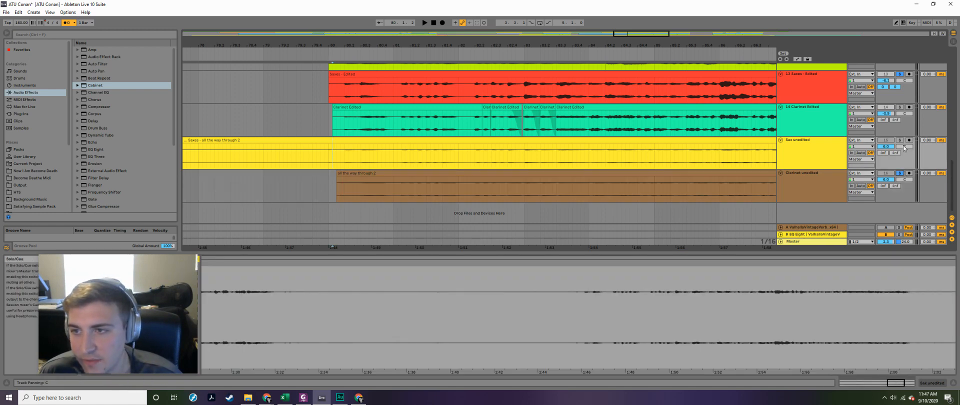
{"action": "left_click", "coordinate": [901, 140]}
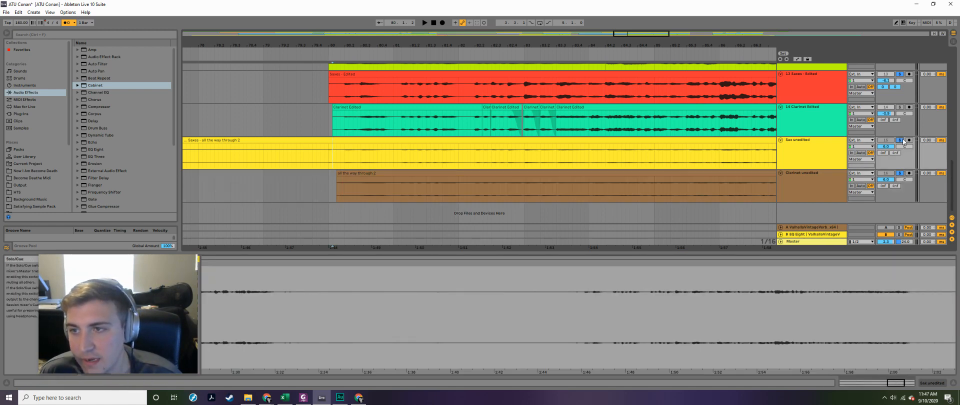
{"action": "left_click", "coordinate": [335, 151]}
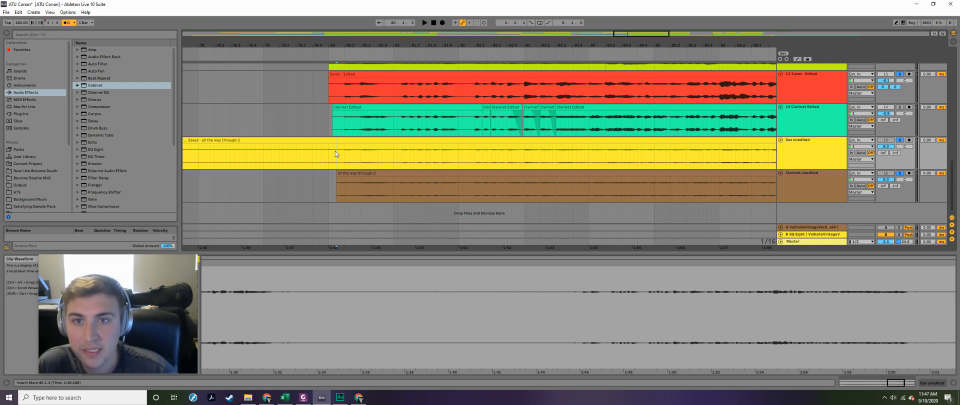
{"action": "key", "text": "space"}
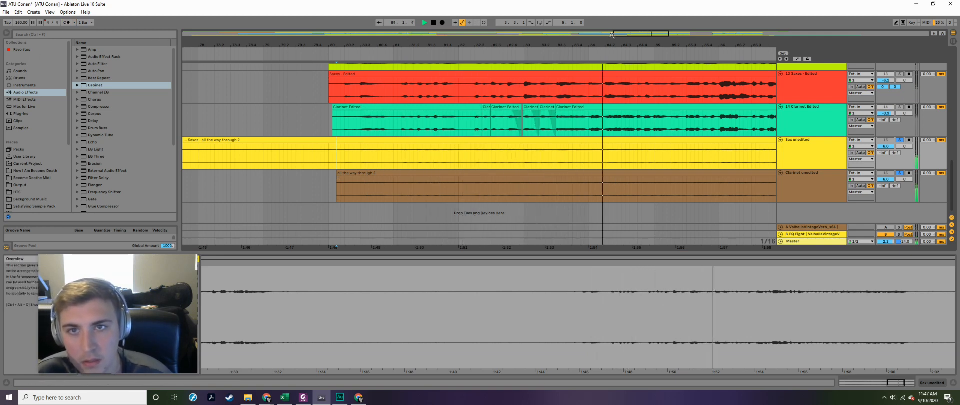
{"action": "left_click_drag", "start_coordinate": [626, 35], "coordinate": [625, 34]}
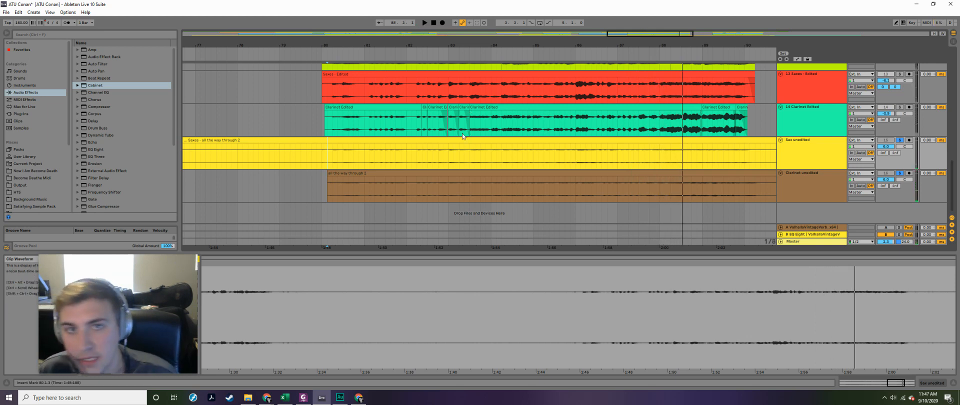
- Open the Saxes - Edited clip's full waveform and warp markers for inspection
{"action": "left_click_drag", "start_coordinate": [619, 33], "coordinate": [617, 35]}
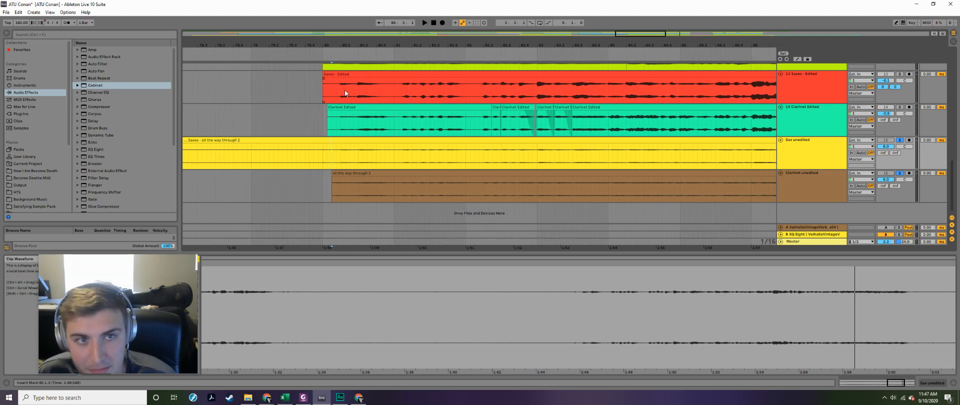
{"action": "left_click", "coordinate": [470, 85]}
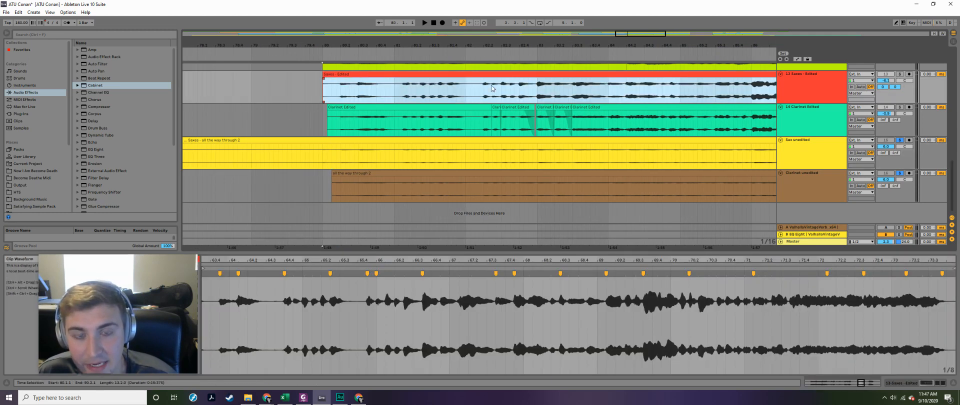
{"action": "left_click", "coordinate": [339, 94]}
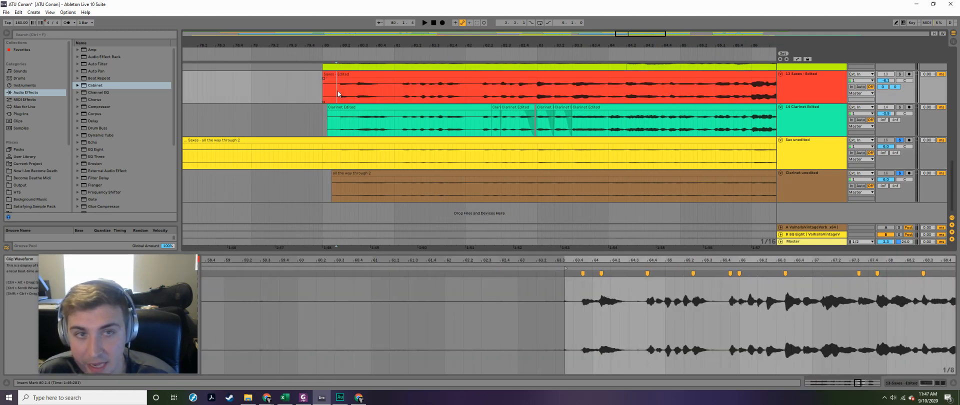
{"action": "left_click_drag", "start_coordinate": [338, 91], "coordinate": [408, 91]}
{"action": "left_click", "coordinate": [383, 76]}
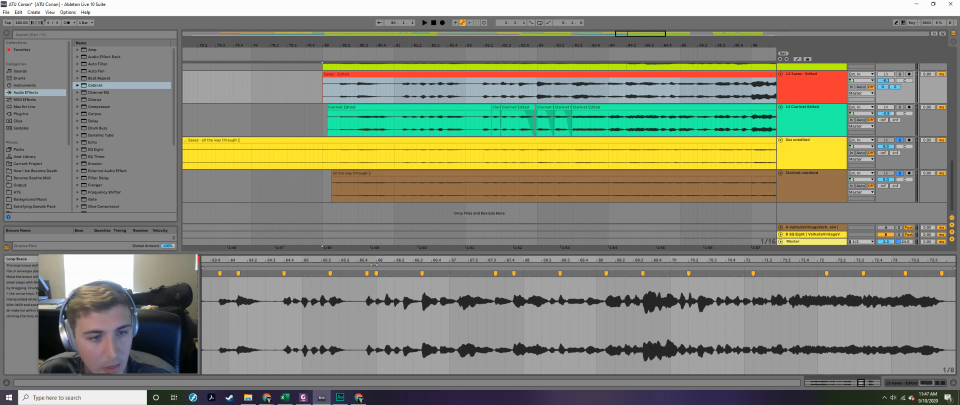
- Highlight bar 65 in the Saxes - Edited waveform and examine the warp markers around bar 66 up close
{"action": "left_click", "coordinate": [302, 290]}
{"action": "left_click_drag", "start_coordinate": [310, 290], "coordinate": [376, 296]}
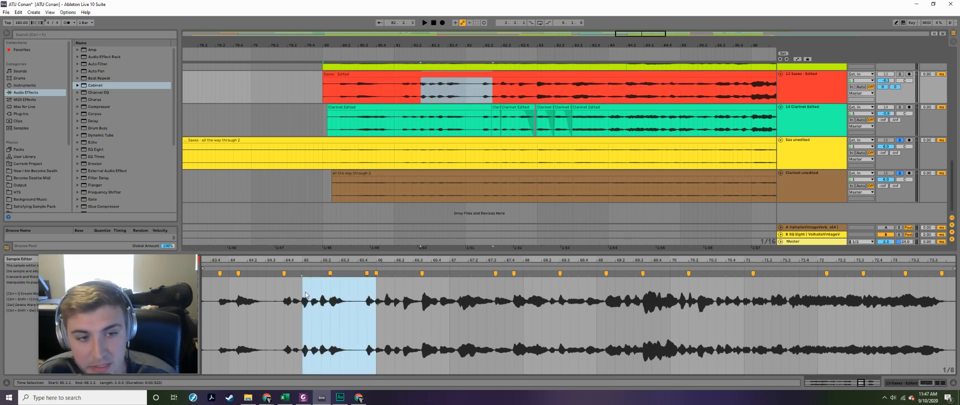
{"action": "left_click", "coordinate": [305, 295]}
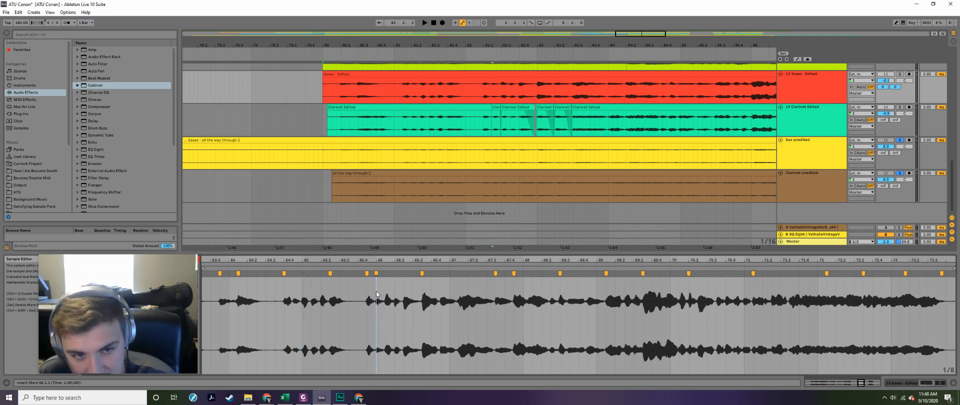
{"action": "left_click_drag", "start_coordinate": [392, 290], "coordinate": [416, 283]}
{"action": "left_click", "coordinate": [414, 285]}
{"action": "left_click_drag", "start_coordinate": [381, 260], "coordinate": [379, 263]}
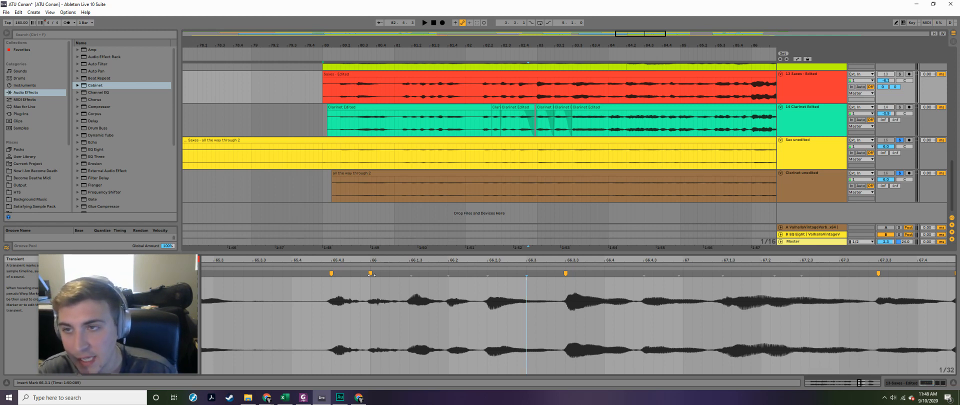
- Try shifting the Saxes - Edited warp marker in the middle of bar 65 earlier, to about 65.2
{"action": "left_click_drag", "start_coordinate": [205, 260], "coordinate": [464, 261]}
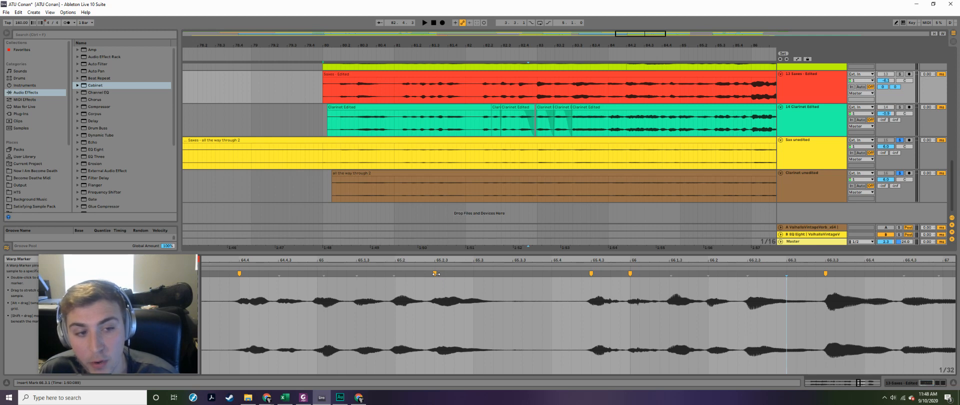
{"action": "double_click", "coordinate": [590, 273]}
{"action": "mouse_move", "coordinate": [435, 274]}
{"action": "left_mouse_down"}
{"action": "mouse_move", "coordinate": [484, 276]}
{"action": "mouse_move", "coordinate": [396, 275]}
{"action": "mouse_move", "coordinate": [467, 275]}
{"action": "mouse_move", "coordinate": [394, 286]}
{"action": "mouse_move", "coordinate": [480, 282]}
{"action": "mouse_move", "coordinate": [434, 286]}
{"action": "left_mouse_up"}
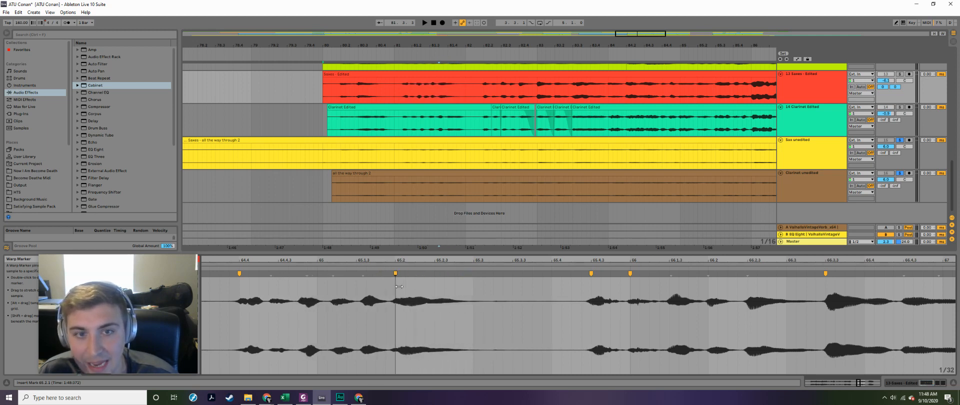
{"action": "left_click_drag", "start_coordinate": [416, 261], "coordinate": [566, 259]}
{"action": "left_click_drag", "start_coordinate": [377, 259], "coordinate": [376, 260]}
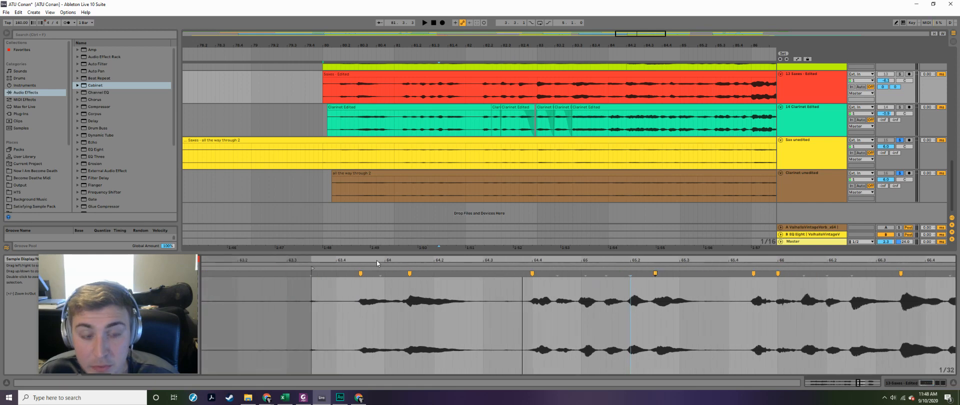
- Solo only the Saxes - Edited track and play it from the start of its clip
{"action": "left_click", "coordinate": [338, 115]}
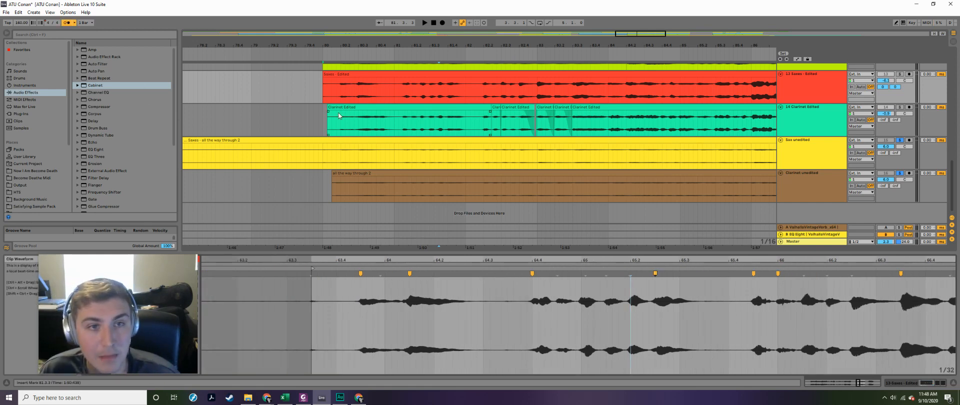
{"action": "left_click", "coordinate": [324, 93]}
{"action": "left_click", "coordinate": [899, 74]}
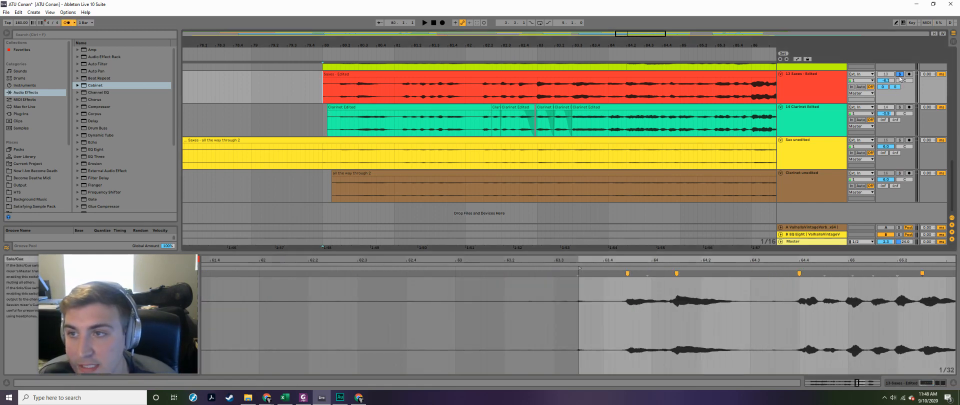
{"action": "key", "text": "space"}
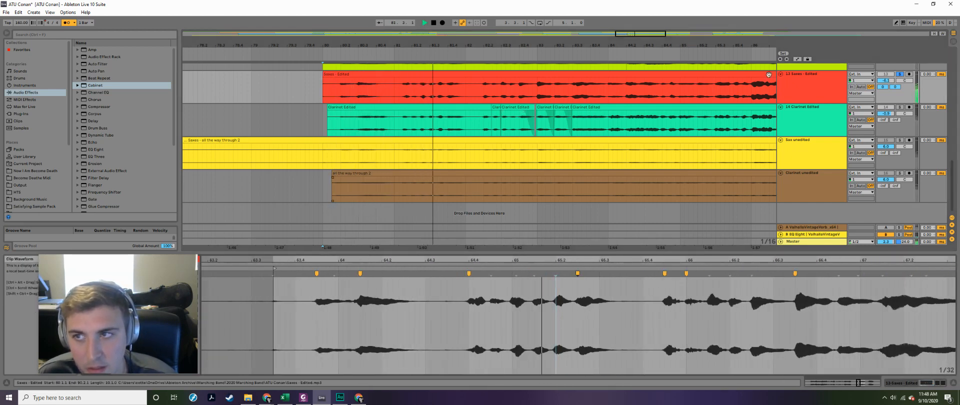
{"action": "key", "text": "Tab"}
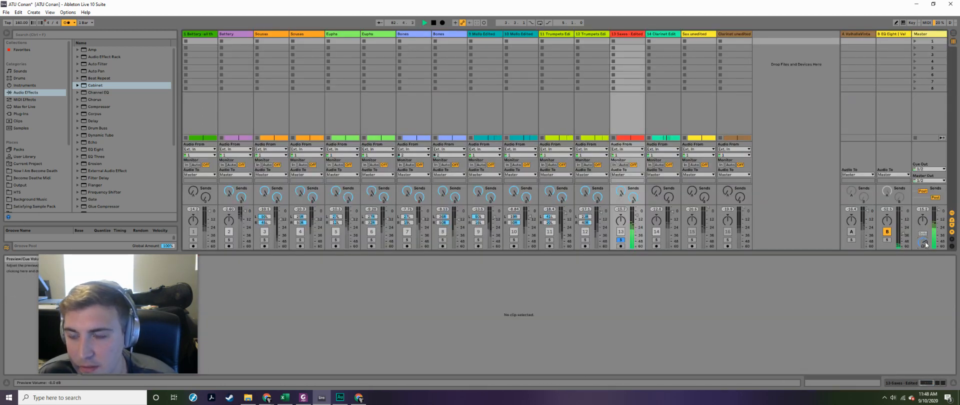
{"action": "key", "text": "Tab"}
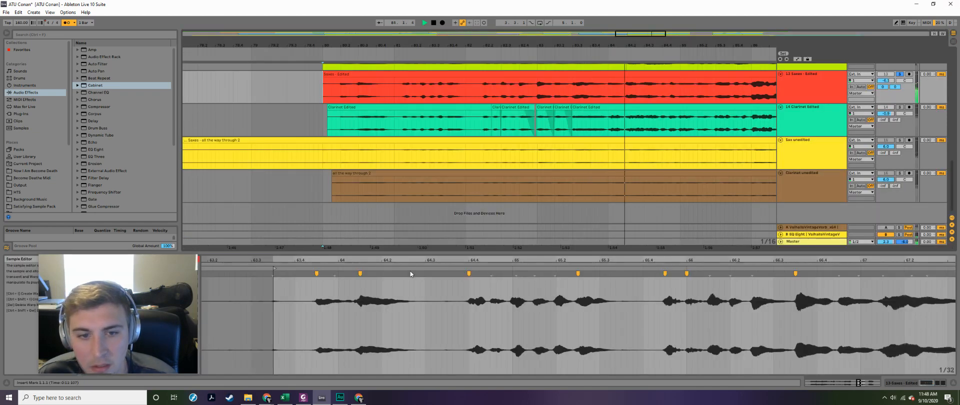
- Stop playback and try shifting three Saxes - Edited warp markers to about 64.2, 64.3 and 65.3
{"action": "key", "text": "space"}
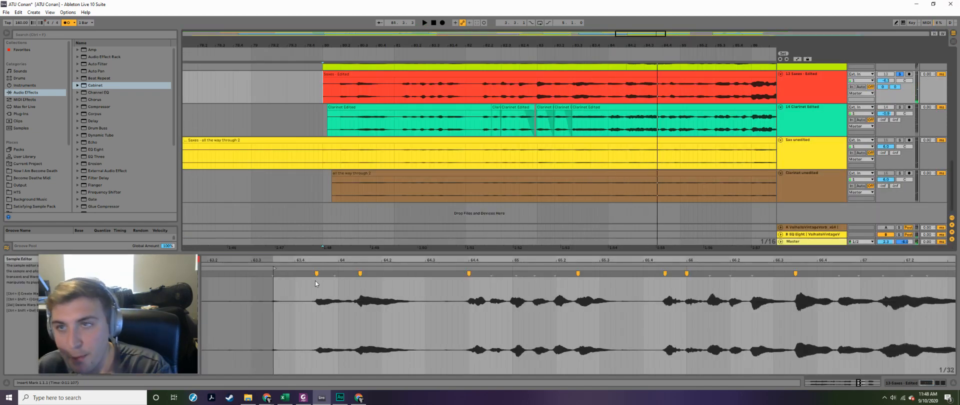
{"action": "left_click", "coordinate": [305, 297]}
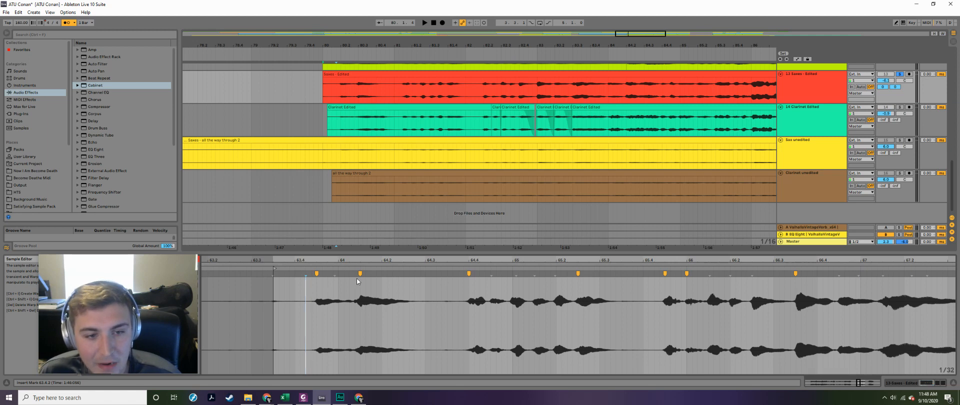
{"action": "left_click_drag", "start_coordinate": [360, 273], "coordinate": [388, 274]}
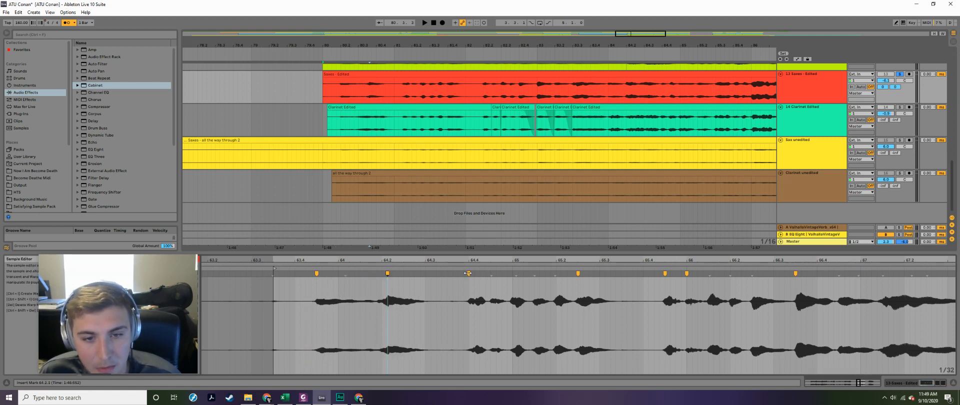
{"action": "left_click_drag", "start_coordinate": [468, 273], "coordinate": [436, 273]}
{"action": "left_click_drag", "start_coordinate": [577, 273], "coordinate": [610, 274]}
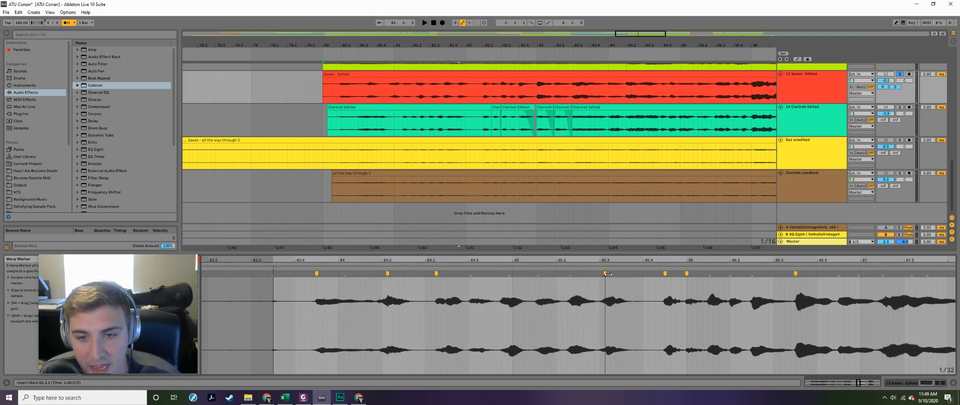
- Play the shifted Saxes - Edited passage from the clip's start and undo the three warp marker moves
{"action": "left_click", "coordinate": [280, 294]}
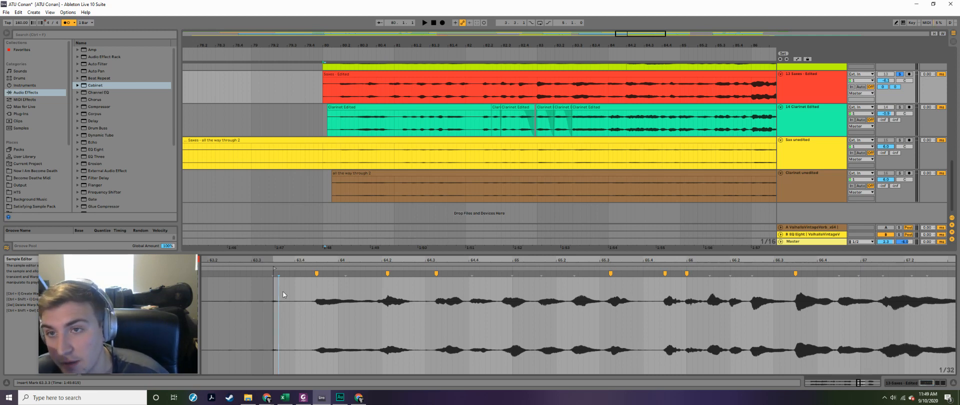
{"action": "key", "text": "space"}
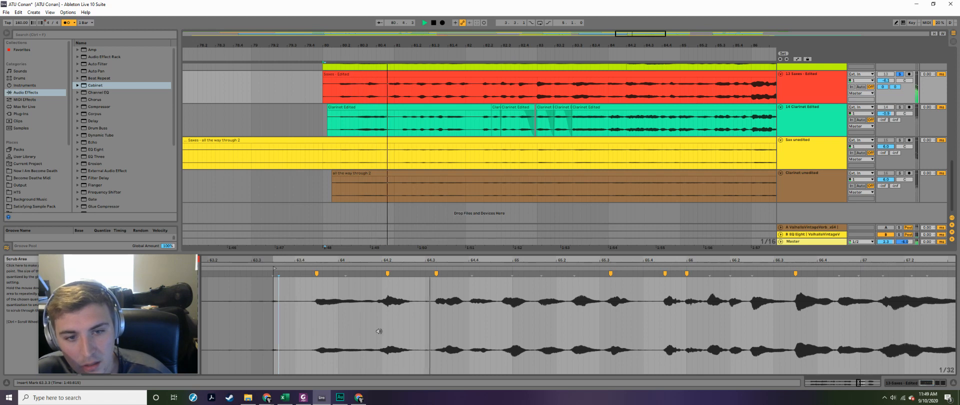
{"action": "key", "text": "space"}
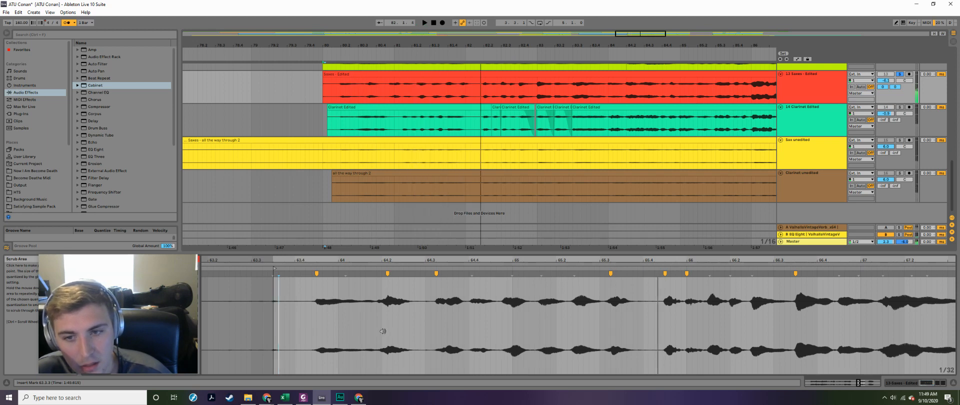
{"action": "key", "text": "ctrl+z"}
{"action": "key", "text": "ctrl+z"}
{"action": "key", "text": "ctrl+z"}
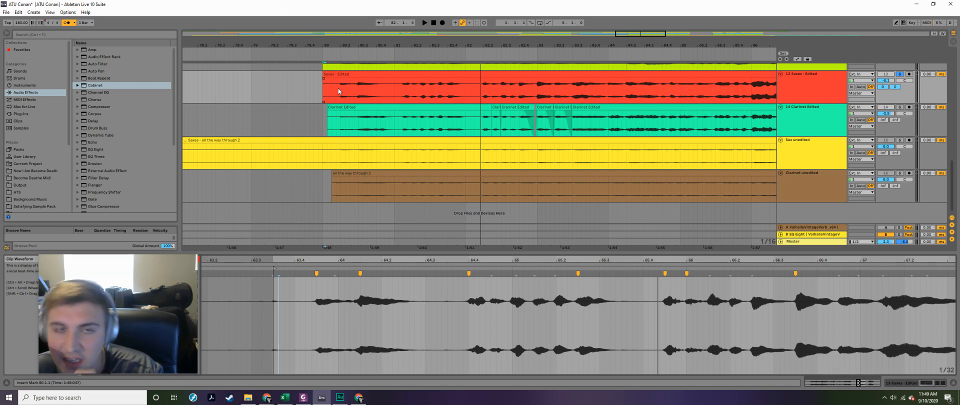
- Try moving the second and third Saxes - Edited warp markers subtly, to about 64.1.3 and 64.3.4, and play the passage
{"action": "left_click", "coordinate": [360, 274]}
{"action": "left_click_drag", "start_coordinate": [362, 275], "coordinate": [363, 274]}
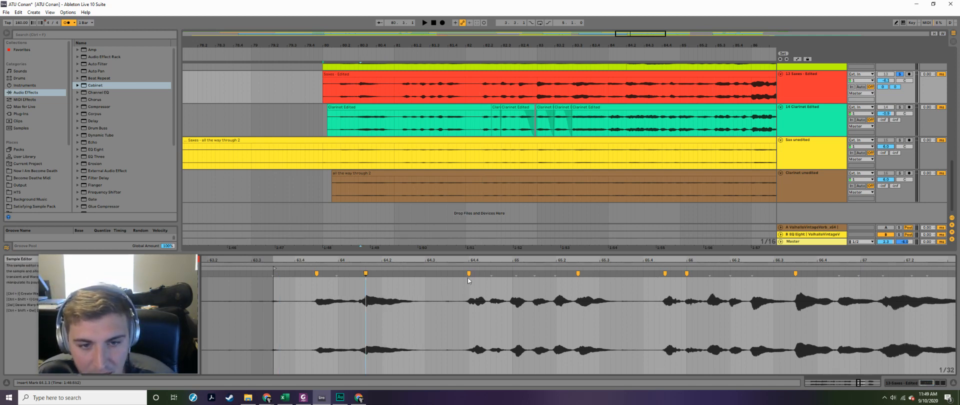
{"action": "left_click_drag", "start_coordinate": [469, 273], "coordinate": [463, 274]}
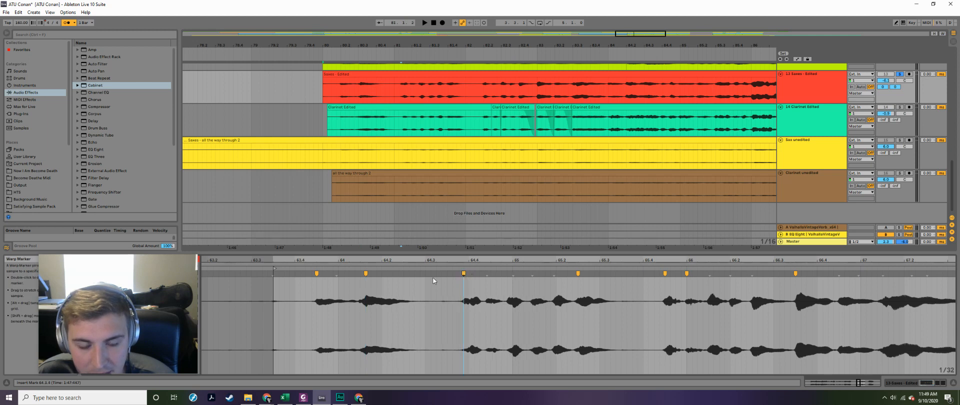
{"action": "left_click", "coordinate": [275, 290]}
{"action": "key", "text": "space"}
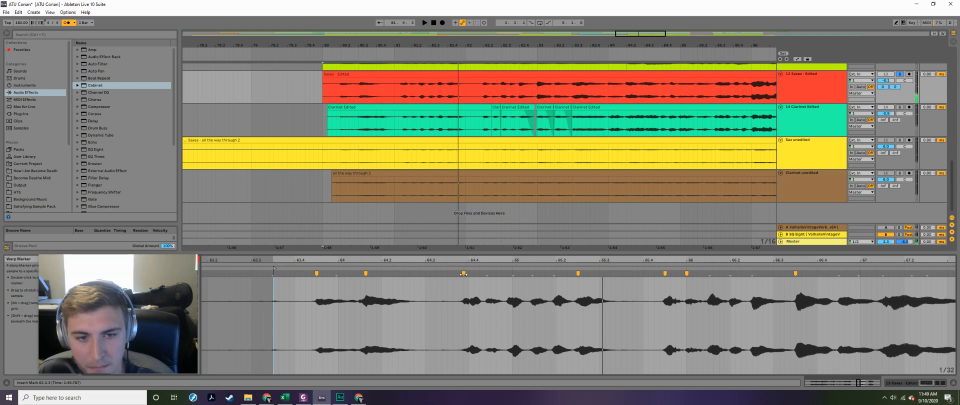
- Try a warp marker at about 64.4.4, nudge the two markers before it slightly, and play the passage from about 63.4
{"action": "left_click_drag", "start_coordinate": [463, 274], "coordinate": [507, 275]}
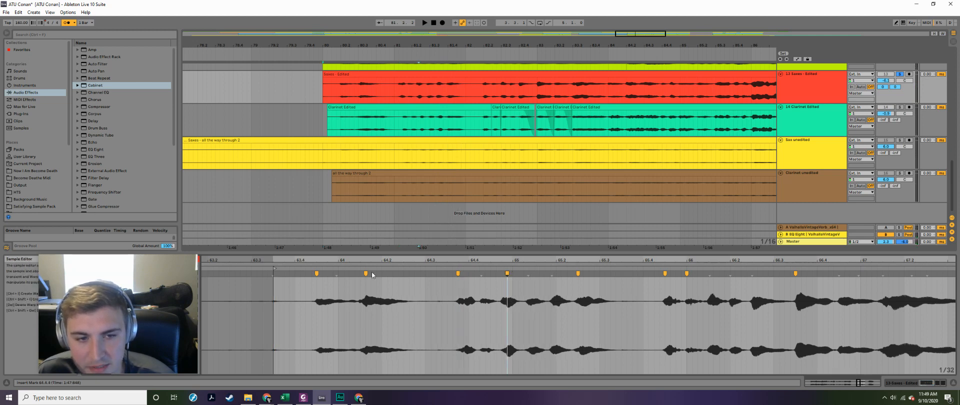
{"action": "left_click_drag", "start_coordinate": [366, 282], "coordinate": [370, 283]}
{"action": "left_click", "coordinate": [295, 292]}
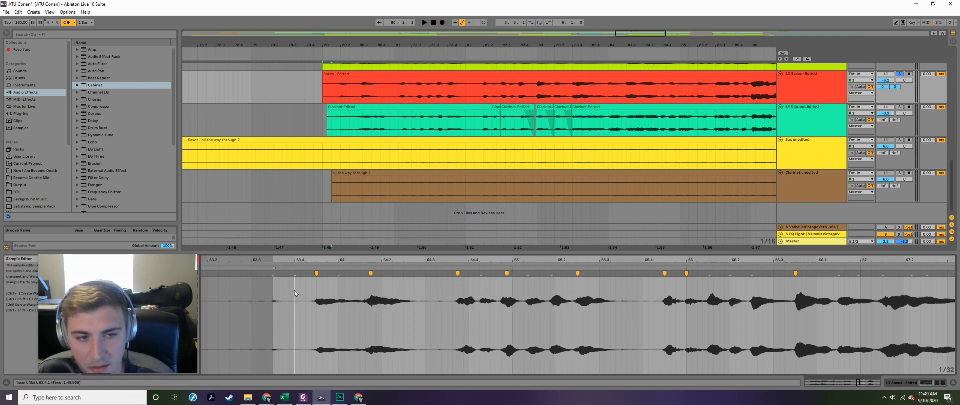
{"action": "key", "text": "space"}
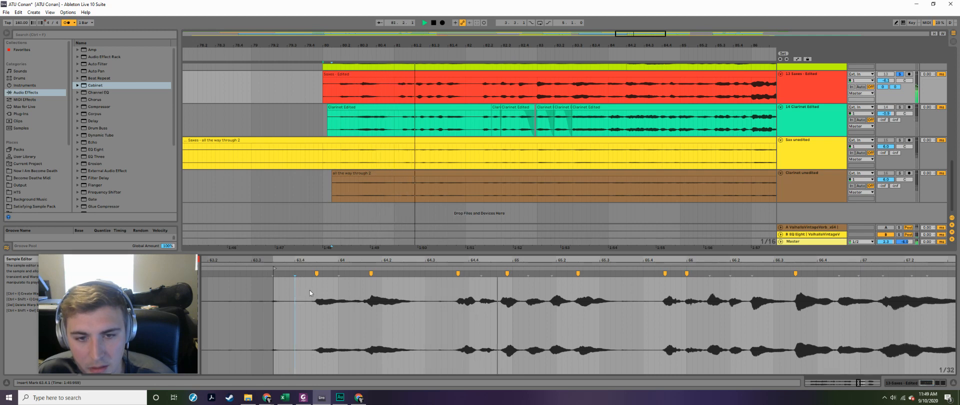
{"action": "key", "text": "space"}
- Undo all the subtle warp marker changes in the Saxes - Edited clip
{"action": "key", "text": "ctrl+z"}
{"action": "key", "text": "ctrl+z"}
{"action": "key", "text": "ctrl+z"}
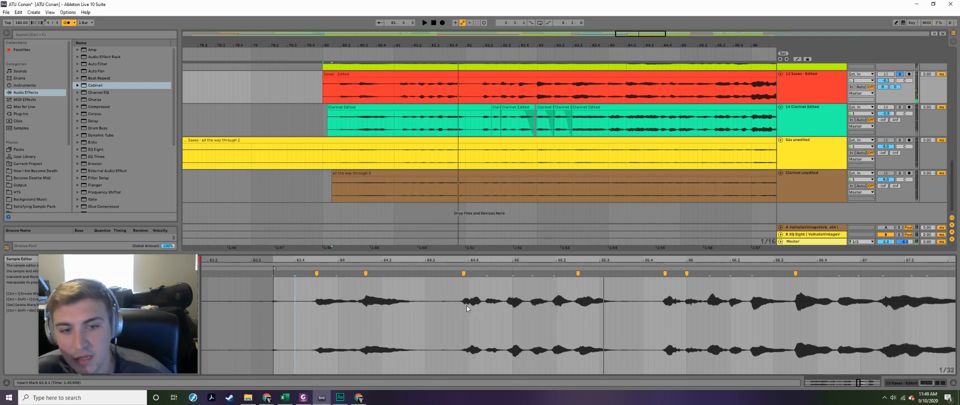
{"action": "key", "text": "ctrl+z"}
- Open the Battery track's clip and examine its warp markers from about bar 49 to the end
{"action": "left_click_drag", "start_coordinate": [496, 260], "coordinate": [496, 256]}
{"action": "scroll", "coordinate": [635, 186], "scroll_direction": "up", "scroll_amount": 15}
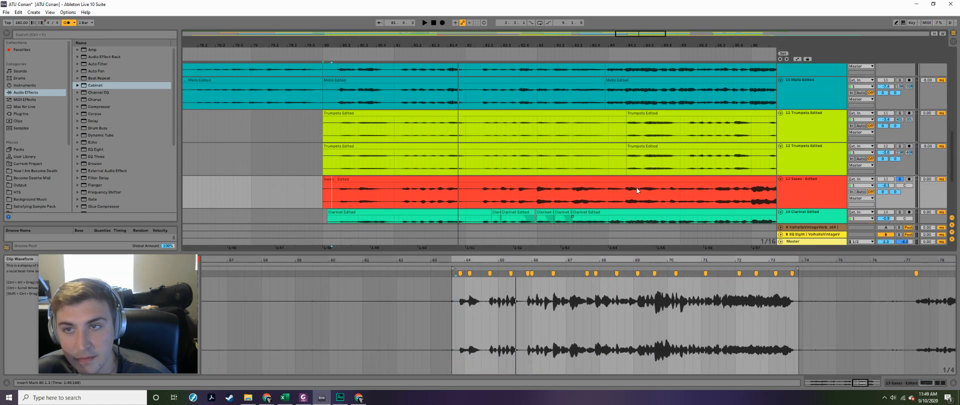
{"action": "scroll", "coordinate": [595, 134], "scroll_direction": "up", "scroll_amount": 3}
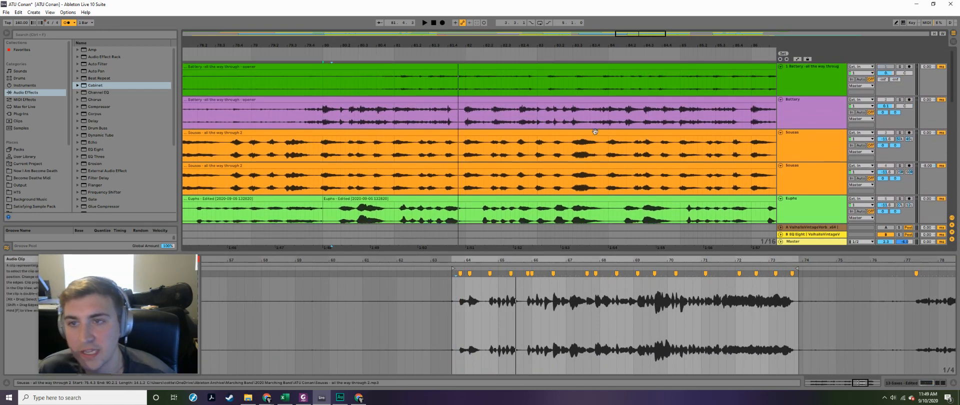
{"action": "left_click", "coordinate": [592, 119]}
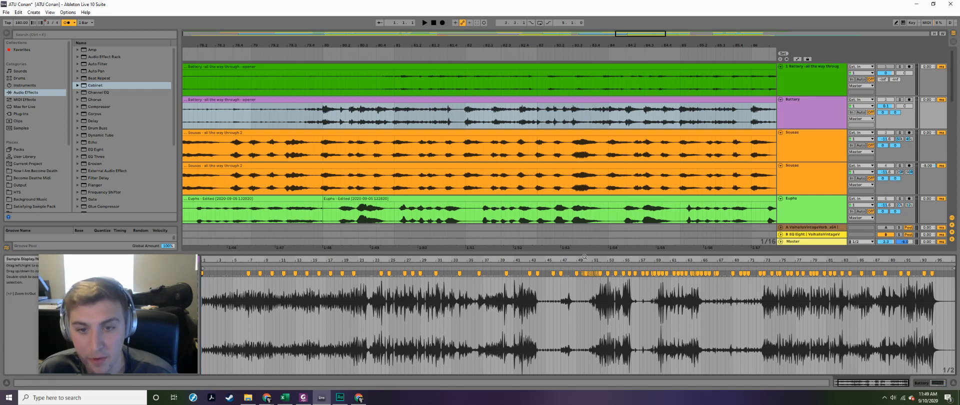
{"action": "left_click_drag", "start_coordinate": [592, 258], "coordinate": [591, 258]}
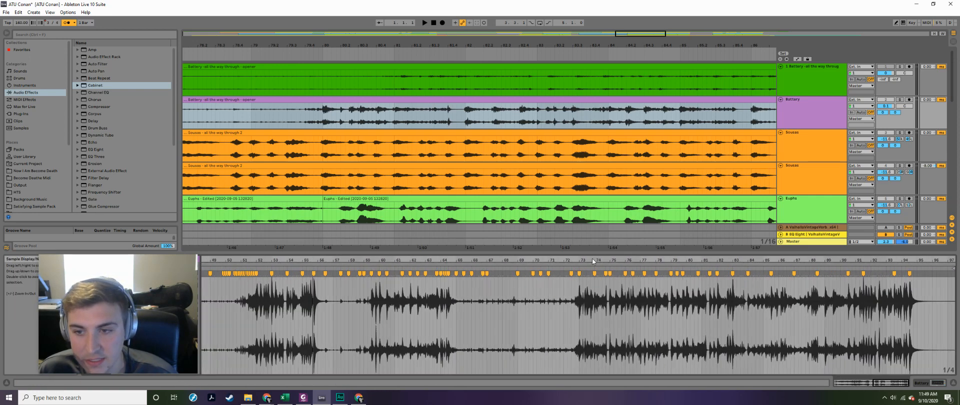
- Examine the warp markers in the Euphs, Bones and Saxes - Edited clips that start at bar 80
{"action": "scroll", "coordinate": [457, 123], "scroll_direction": "down", "scroll_amount": 3}
{"action": "left_click", "coordinate": [458, 123]}
{"action": "scroll", "coordinate": [458, 123], "scroll_direction": "down", "scroll_amount": 2}
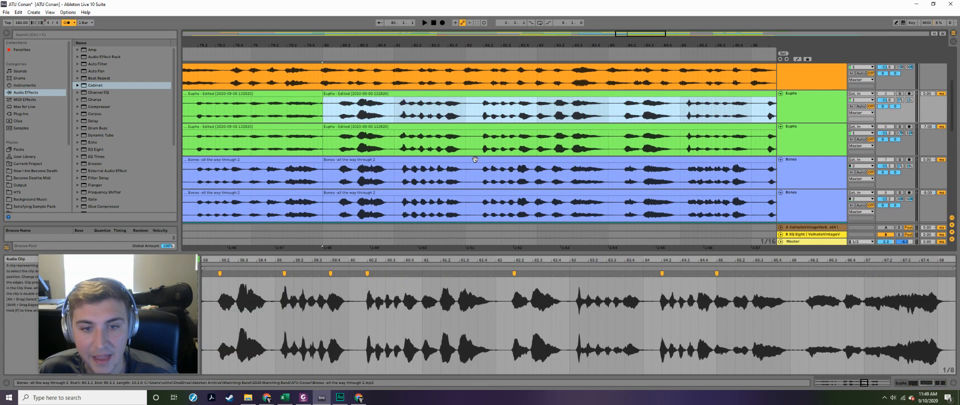
{"action": "left_click", "coordinate": [525, 210]}
{"action": "left_click_drag", "start_coordinate": [536, 259], "coordinate": [536, 260]}
{"action": "scroll", "coordinate": [742, 175], "scroll_direction": "down", "scroll_amount": 8}
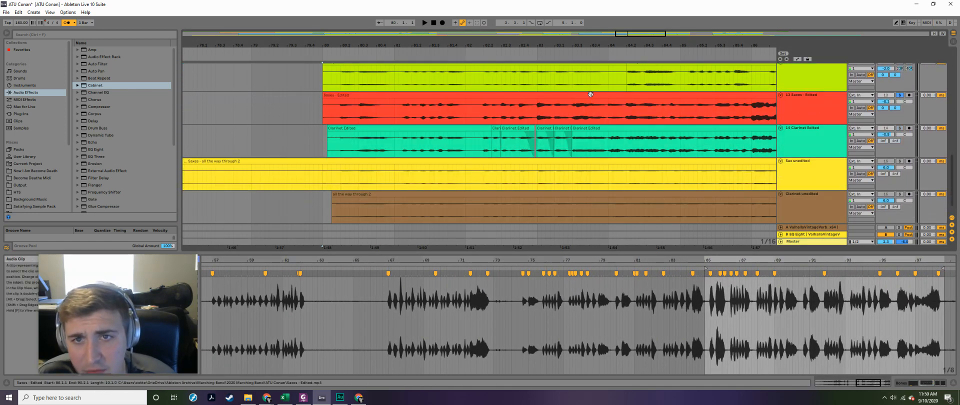
{"action": "left_click", "coordinate": [590, 100]}
{"action": "left_click_drag", "start_coordinate": [651, 34], "coordinate": [644, 33]}
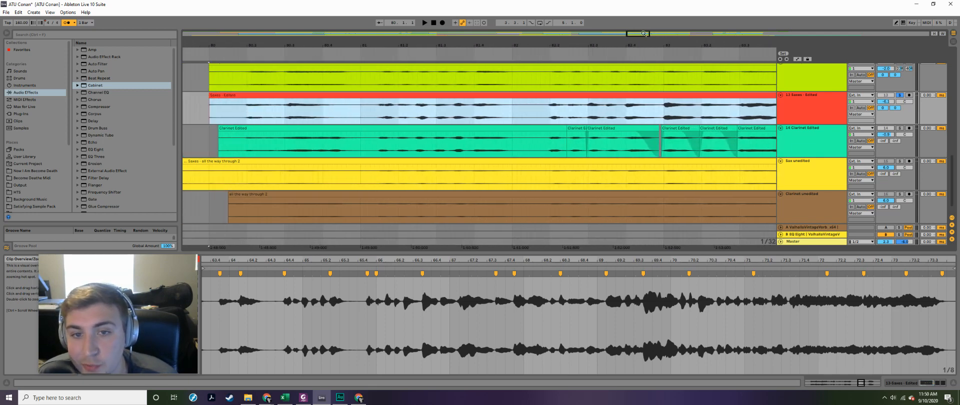
- Solo only the Clarinet unedited track and play it from about 82.1.4
{"action": "left_click", "coordinate": [546, 173]}
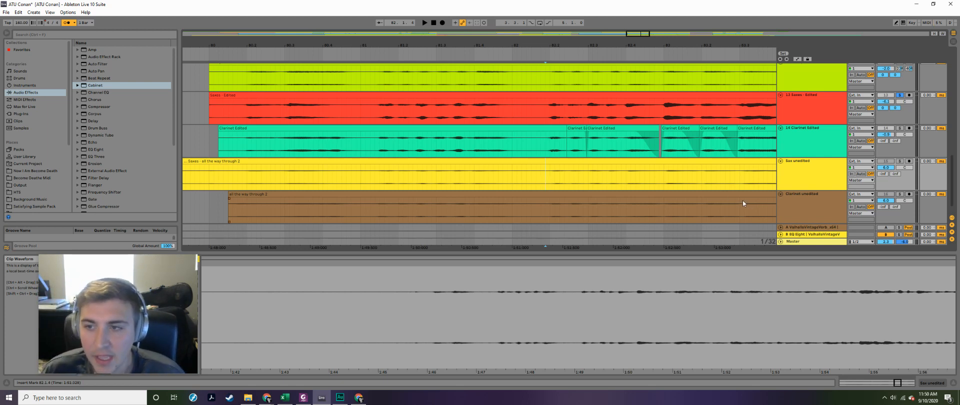
{"action": "left_click", "coordinate": [898, 194]}
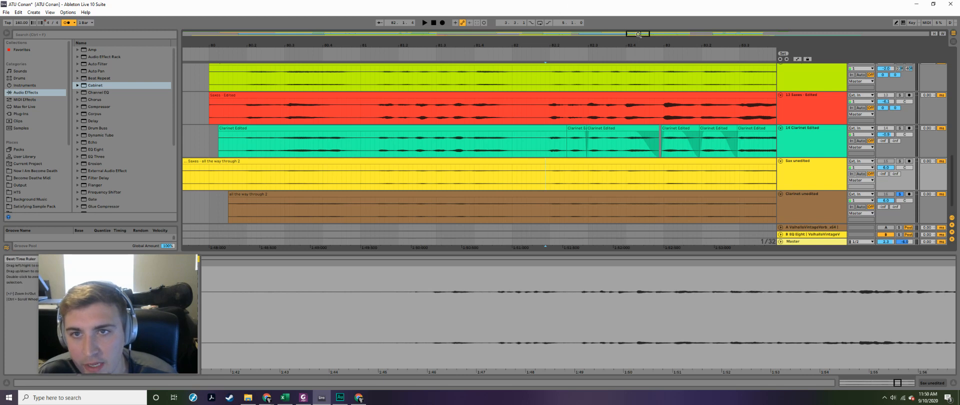
{"action": "left_click_drag", "start_coordinate": [638, 34], "coordinate": [638, 37]}
{"action": "left_click", "coordinate": [548, 175]}
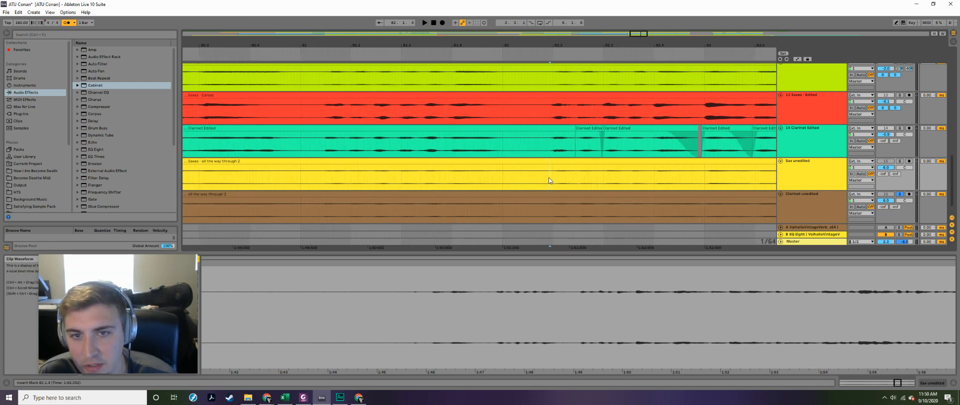
{"action": "key", "text": "space"}
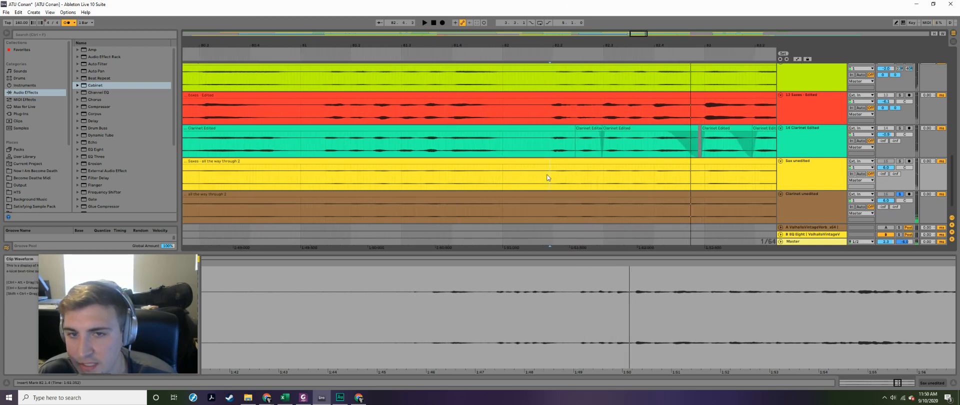
{"action": "left_click", "coordinate": [548, 175]}
{"action": "key", "text": "space"}
{"action": "key", "text": "space"}
- Locate the Clarinet unedited note near 82.2.4 and play it up close
{"action": "left_click", "coordinate": [577, 209]}
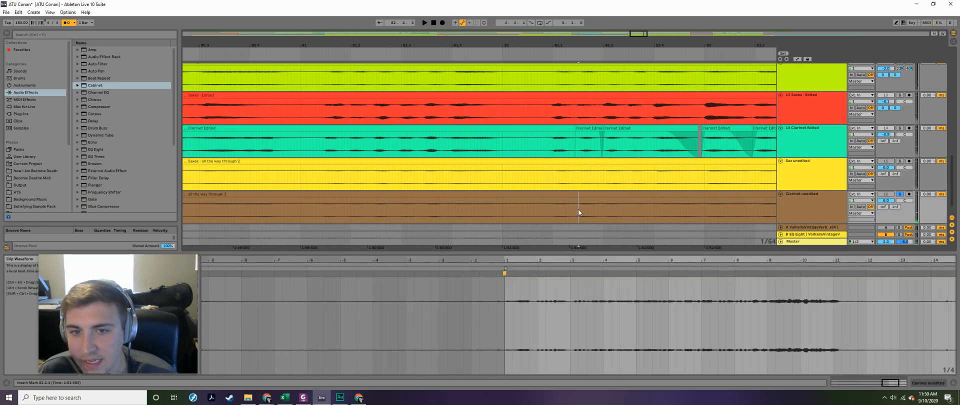
{"action": "key", "text": "space"}
{"action": "key", "text": "space"}
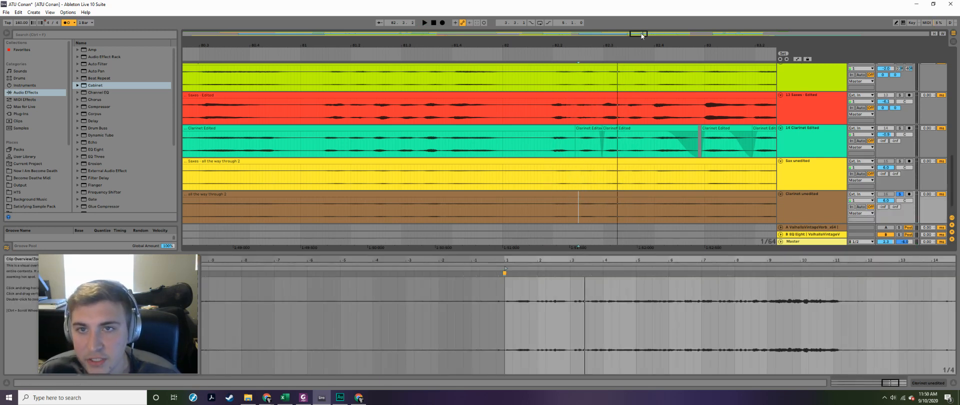
{"action": "left_click_drag", "start_coordinate": [639, 34], "coordinate": [641, 37]}
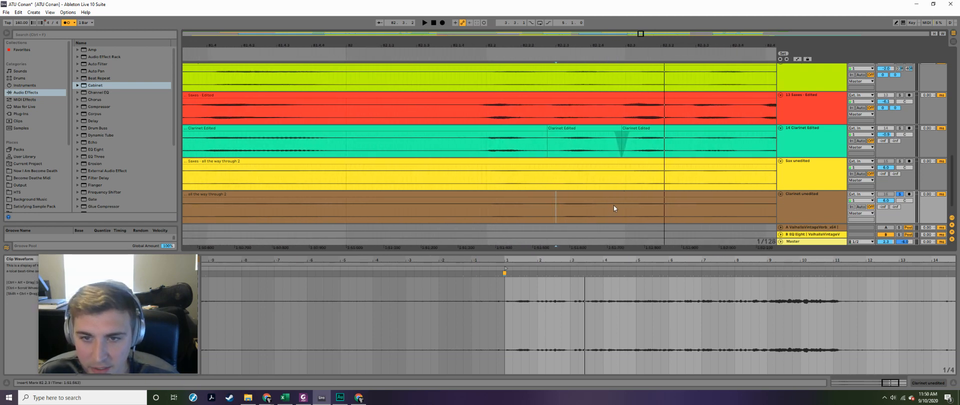
{"action": "left_click_drag", "start_coordinate": [615, 205], "coordinate": [675, 210]}
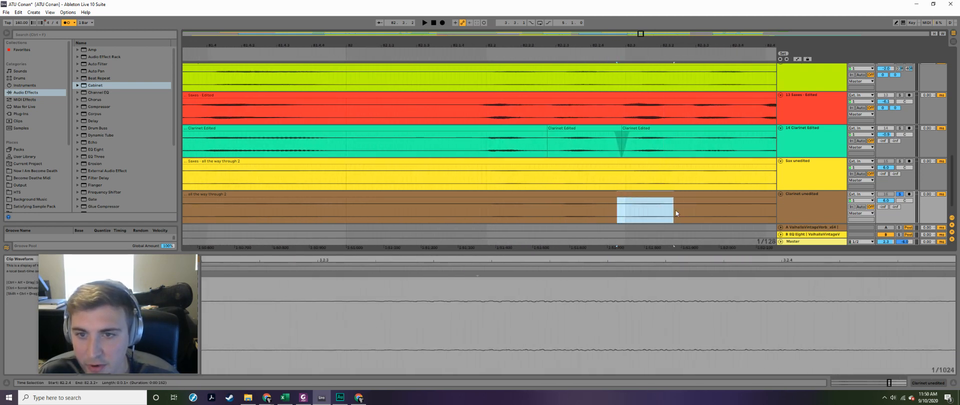
{"action": "left_click", "coordinate": [619, 208]}
{"action": "key", "text": "space"}
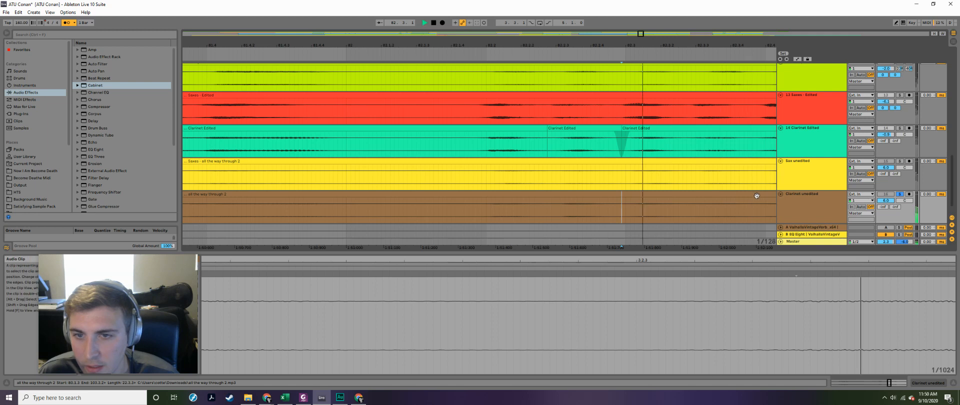
{"action": "key", "text": "space"}
- Open the short Clarinet Edited clip starting near 82.2 and show its transpose and detune settings
{"action": "left_click", "coordinate": [567, 129]}
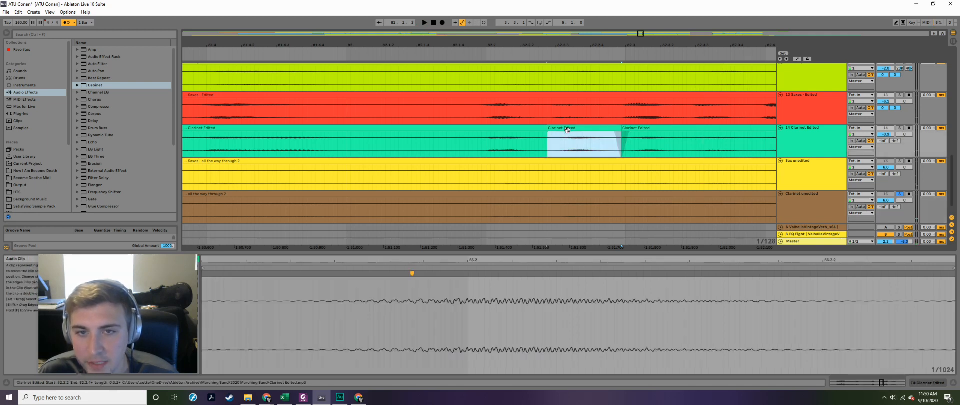
{"action": "double_click", "coordinate": [582, 127]}
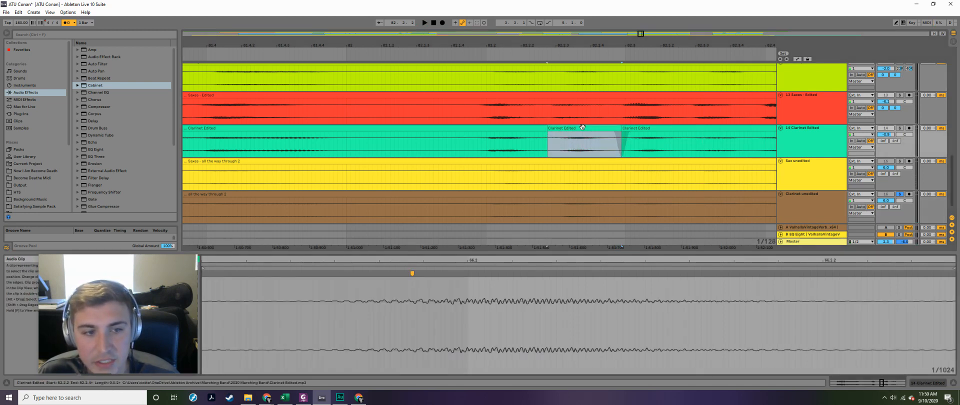
{"action": "left_click_drag", "start_coordinate": [168, 265], "coordinate": [857, 268]}
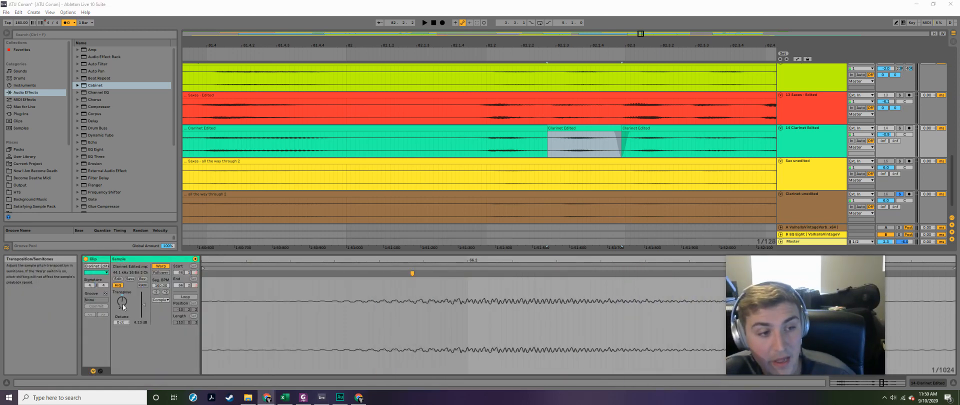
- Solo the Clarinet Edited track and play it from just before 82.2
{"action": "left_click", "coordinate": [430, 143]}
{"action": "left_click", "coordinate": [899, 128]}
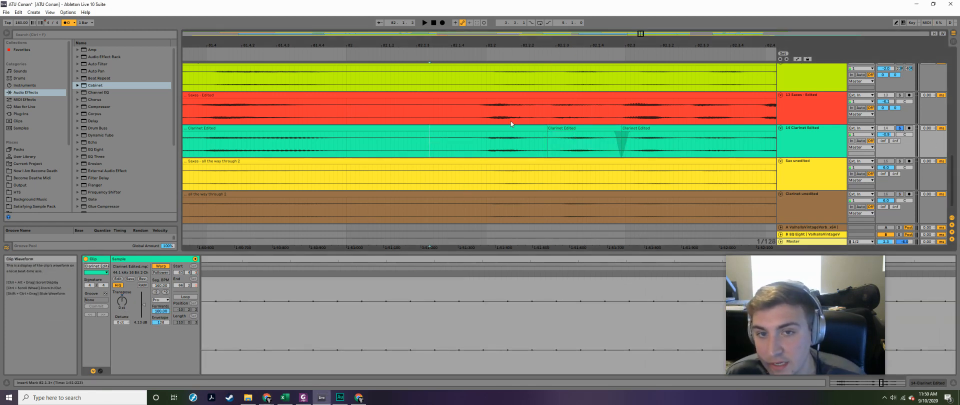
{"action": "key", "text": "space"}
{"action": "key", "text": "space"}
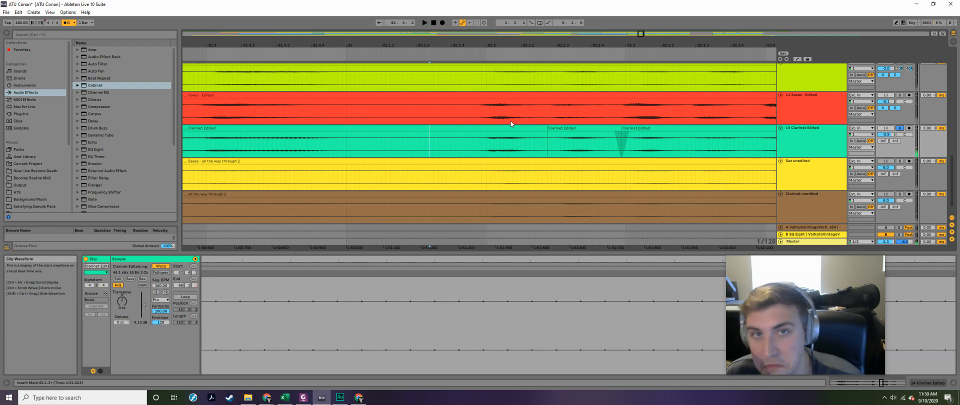
- Solo the Clarinet unedited track and play its notes from 82.4.1, 83.1.1 and 83.2.1
{"action": "mouse_move", "coordinate": [640, 34]}
{"action": "left_mouse_down"}
{"action": "mouse_move", "coordinate": [656, 35]}
{"action": "mouse_move", "coordinate": [643, 36]}
{"action": "left_mouse_up"}
{"action": "left_click", "coordinate": [488, 206]}
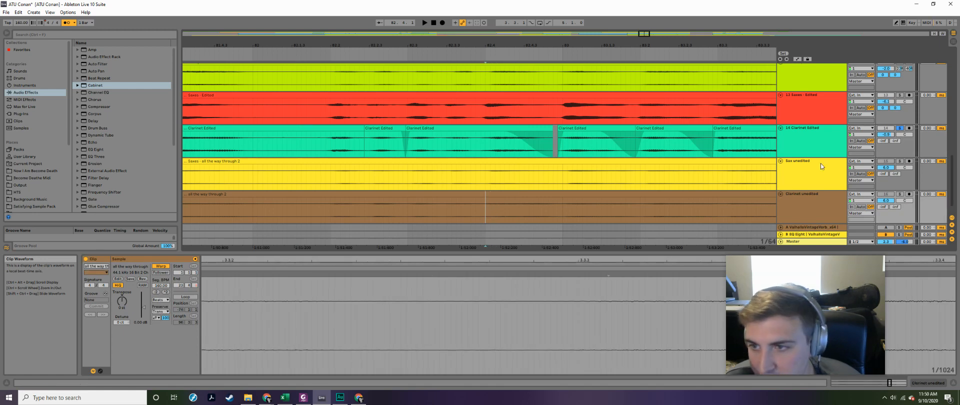
{"action": "right_click", "coordinate": [753, 161]}
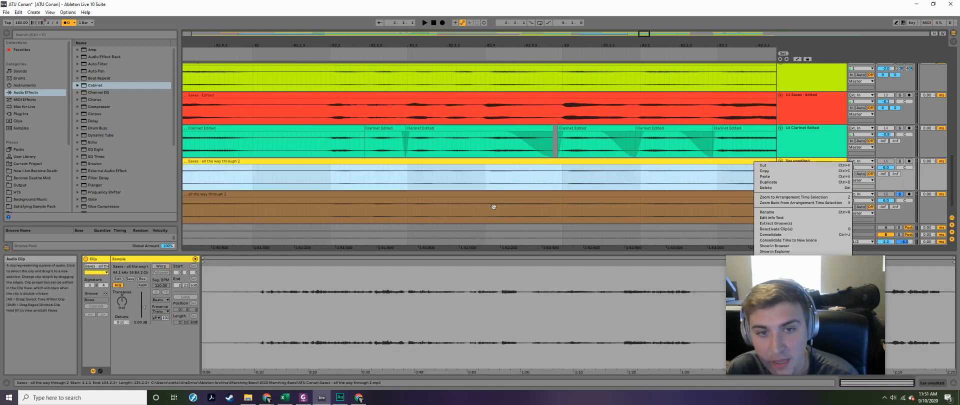
{"action": "right_click", "coordinate": [591, 211]}
{"action": "left_click", "coordinate": [541, 280]}
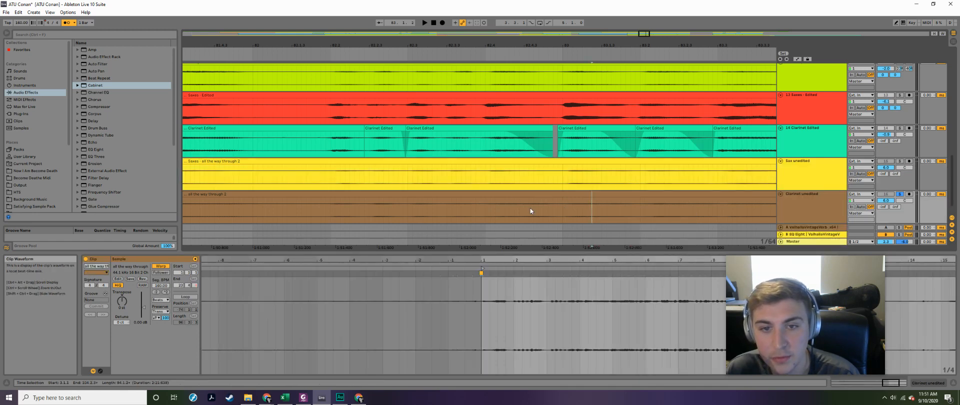
{"action": "left_click", "coordinate": [487, 207]}
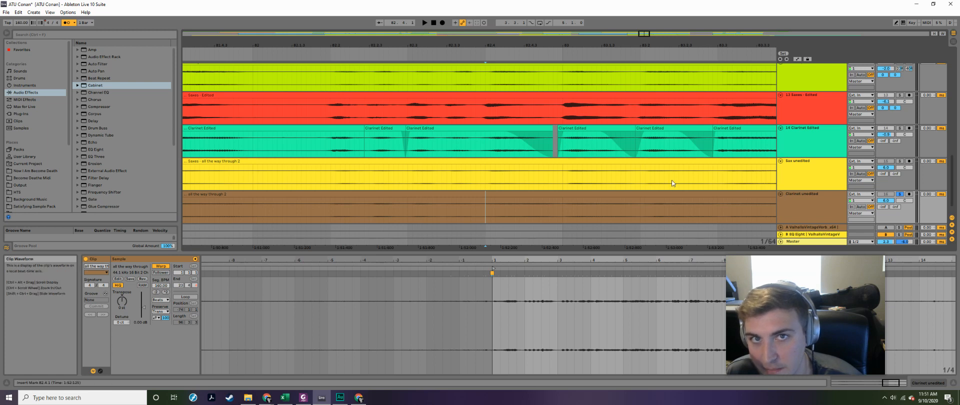
{"action": "key", "text": "space"}
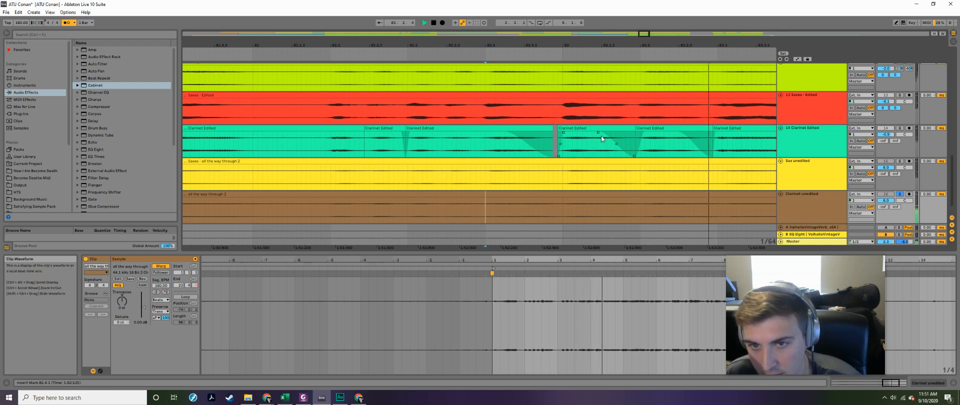
{"action": "left_click", "coordinate": [563, 213]}
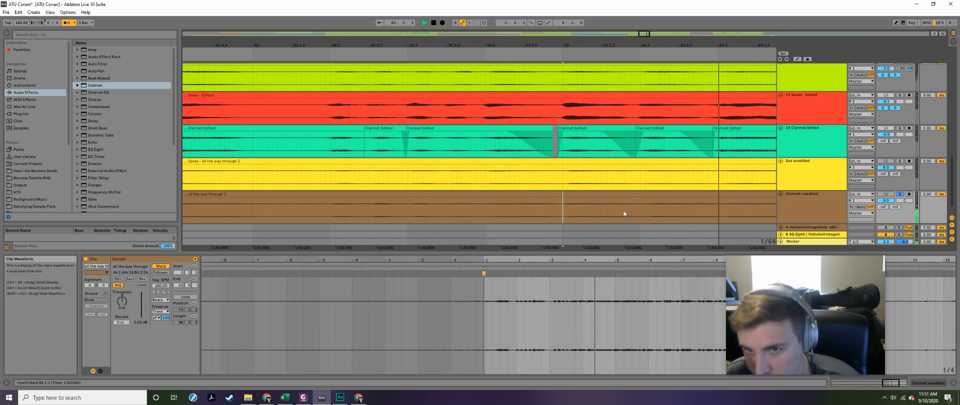
{"action": "left_click", "coordinate": [638, 207]}
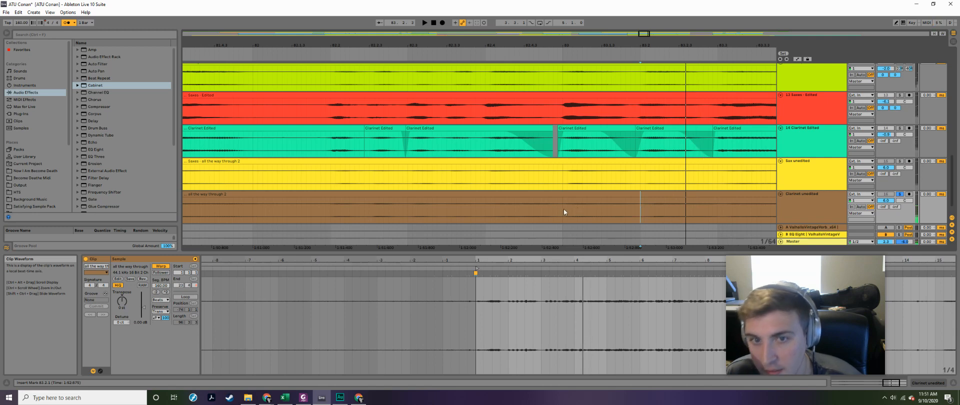
- Show the pitch settings of the short Clarinet Edited clips around bar 83 and play that track soloed from 82.4.4
{"action": "left_click", "coordinate": [580, 128]}
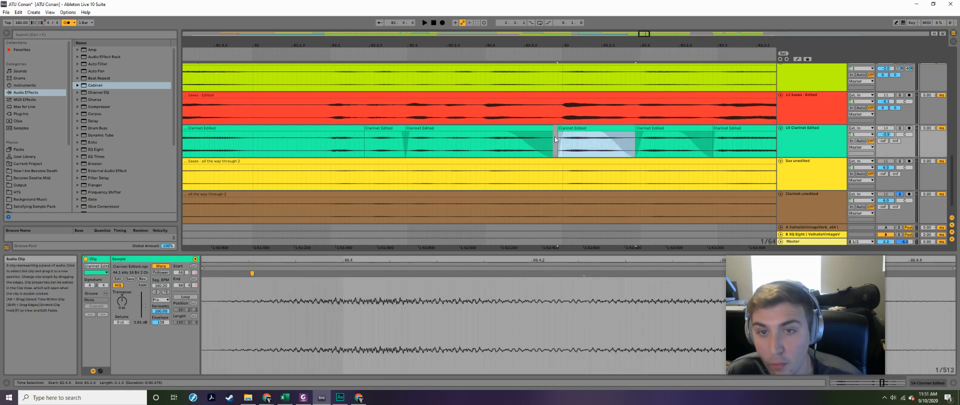
{"action": "left_click", "coordinate": [652, 128]}
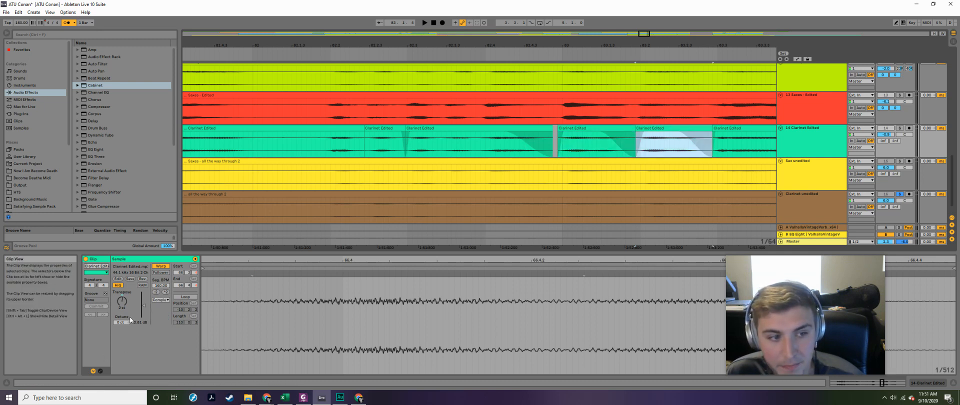
{"action": "left_click", "coordinate": [556, 150]}
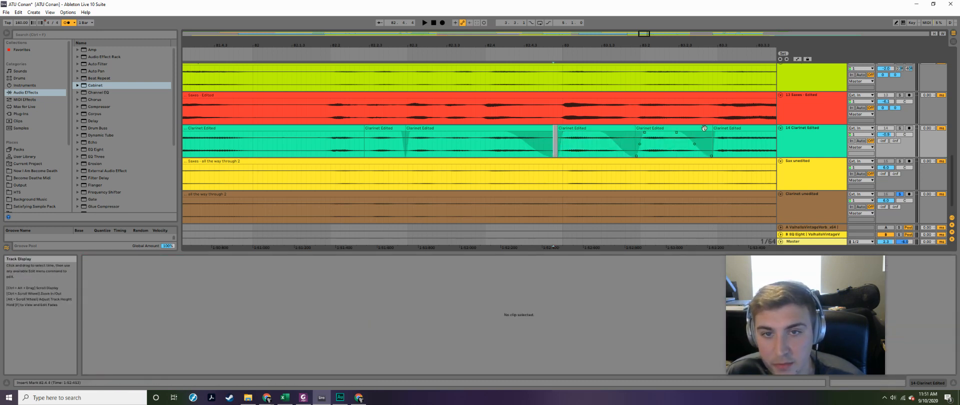
{"action": "key", "text": "space"}
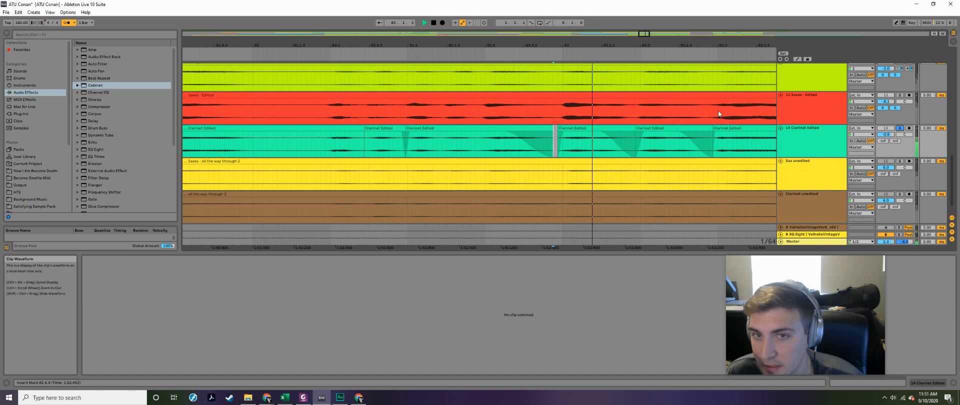
{"action": "key", "text": "space"}
{"action": "mouse_move", "coordinate": [561, 140]}
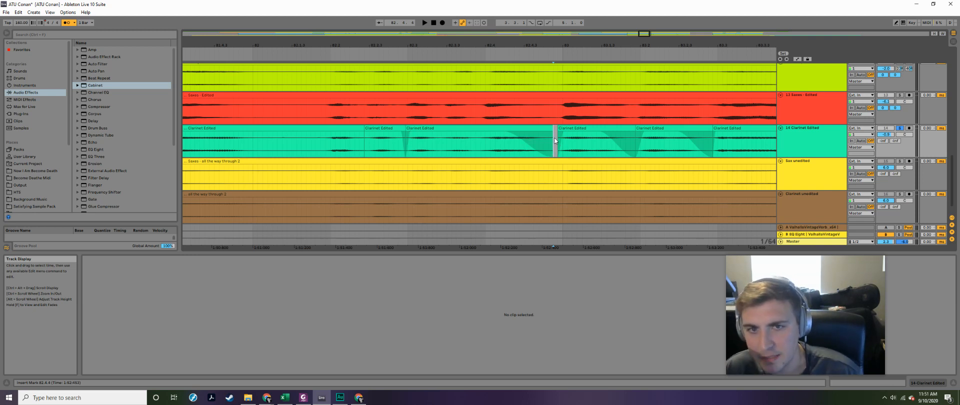
{"action": "key", "text": "space"}
{"action": "key", "text": "space"}
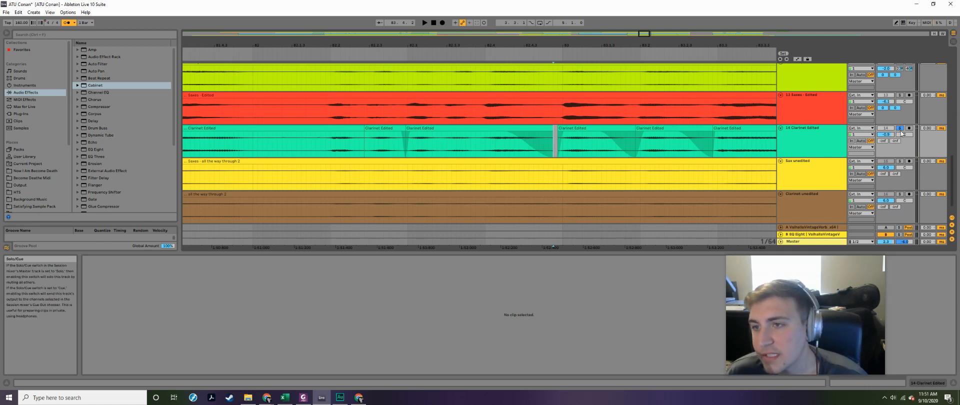
- Unsolo the Clarinet Edited track and play the whole mix from about 82.1.4
{"action": "left_click", "coordinate": [326, 113]}
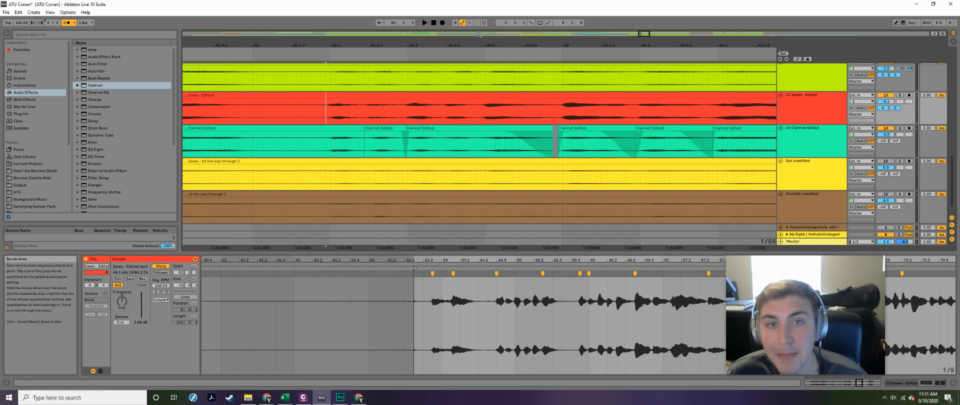
{"action": "left_click_drag", "start_coordinate": [643, 33], "coordinate": [622, 34]}
{"action": "key", "text": "space"}
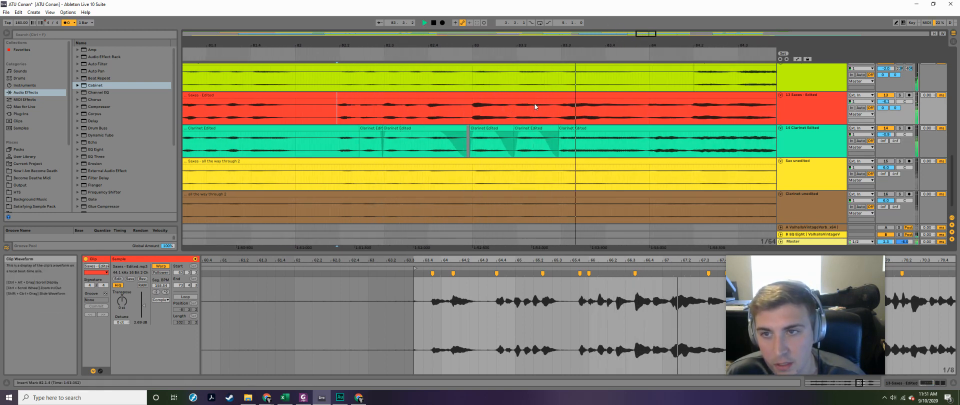
{"action": "key", "text": "space"}
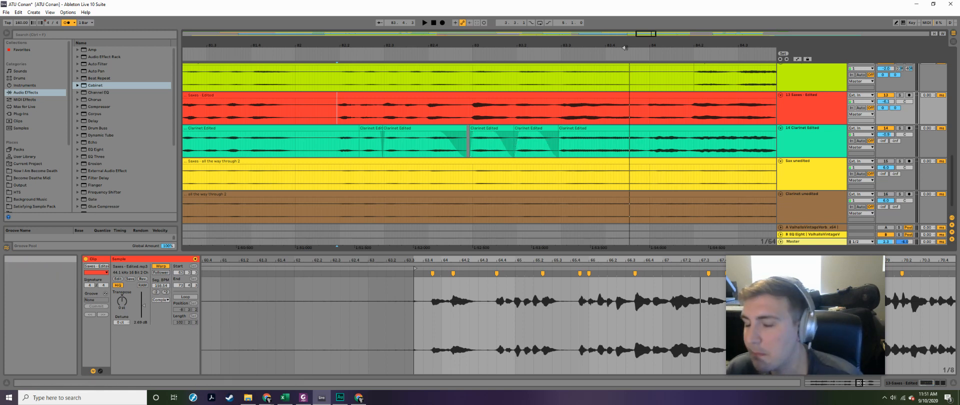
- Look through the clarinet passages from bar 87 onward and locate the Clarinet unedited notes near 87.4
{"action": "left_click_drag", "start_coordinate": [647, 32], "coordinate": [646, 37]}
{"action": "left_click", "coordinate": [306, 174]}
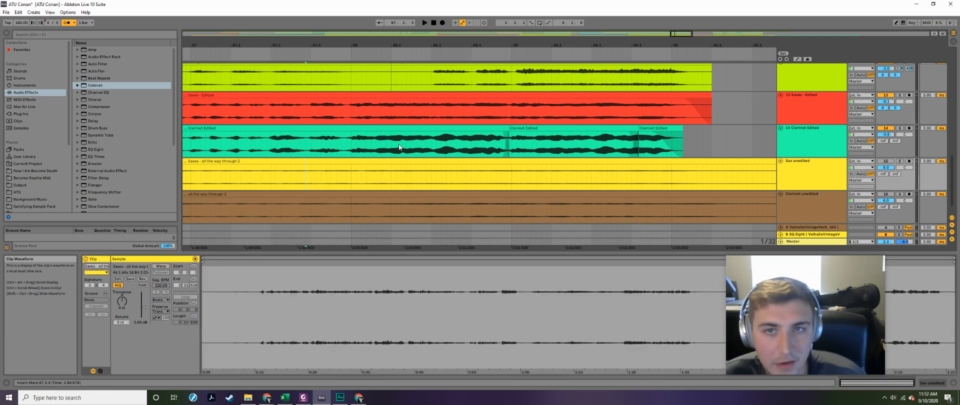
{"action": "left_click_drag", "start_coordinate": [677, 32], "coordinate": [680, 34]}
{"action": "left_click", "coordinate": [596, 126]}
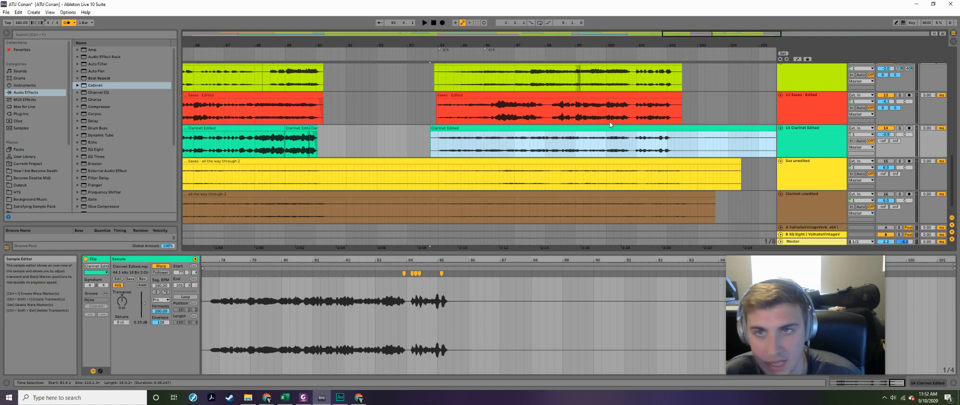
{"action": "left_click_drag", "start_coordinate": [745, 35], "coordinate": [672, 40]}
{"action": "left_click", "coordinate": [544, 211]}
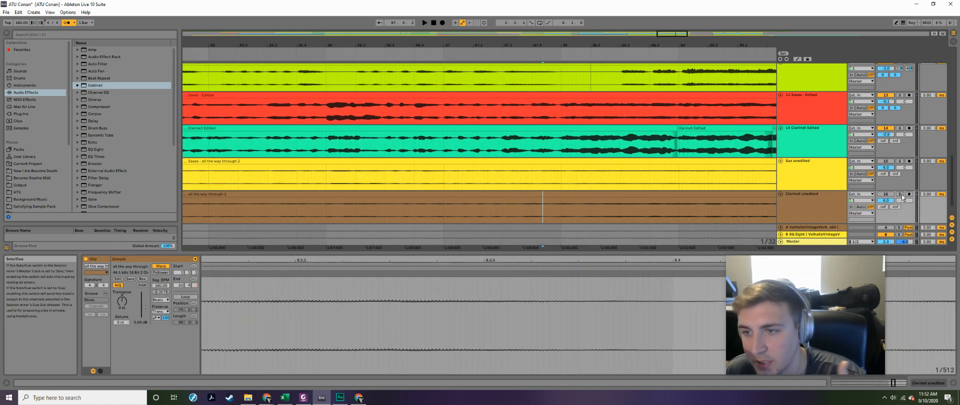
- Solo the Clarinet unedited track and play it from about 87.4.2 with the metronome off
{"action": "left_click_drag", "start_coordinate": [662, 35], "coordinate": [669, 35]}
{"action": "left_click", "coordinate": [412, 211]}
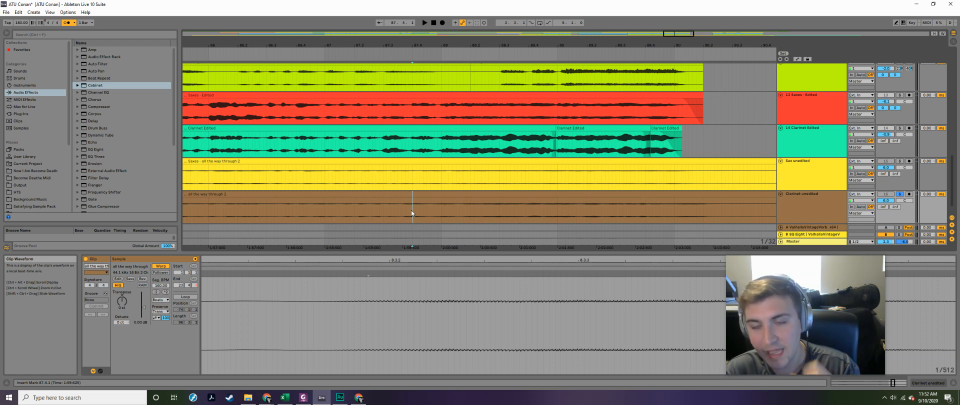
{"action": "left_click", "coordinate": [406, 207]}
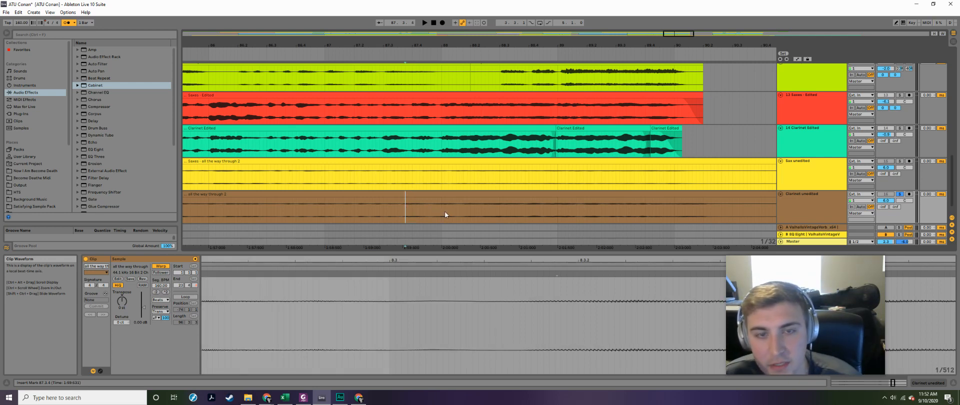
{"action": "left_click", "coordinate": [424, 210]}
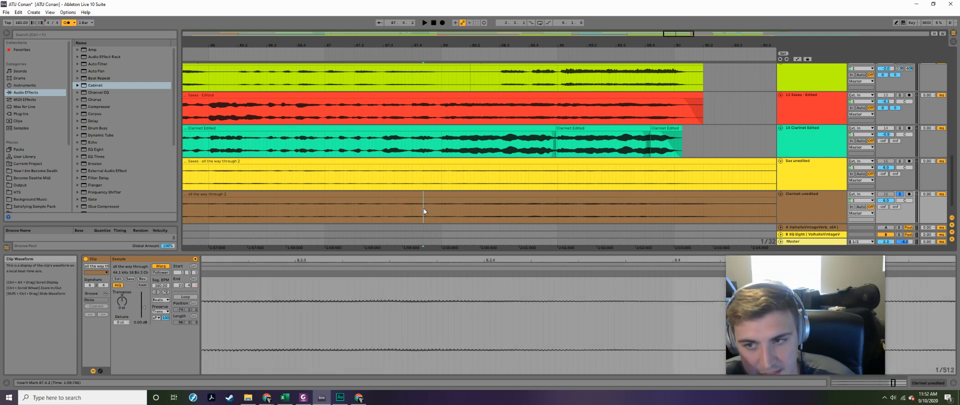
{"action": "key", "text": "space"}
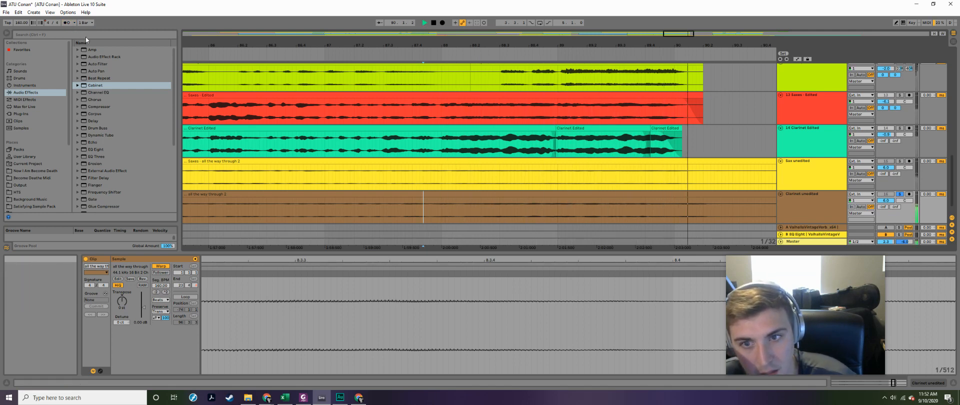
{"action": "key", "text": "space"}
- Play the soloed Clarinet unedited track from 88.2.1, and again from about 89.2
{"action": "left_click", "coordinate": [469, 209]}
{"action": "key", "text": "space"}
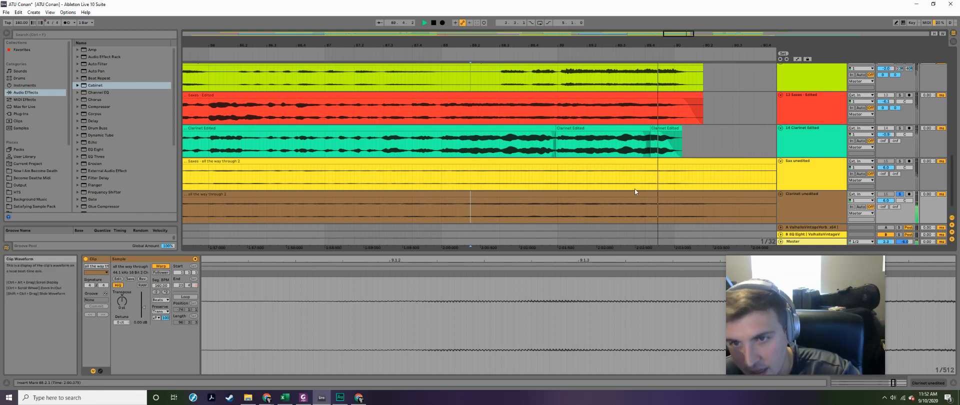
{"action": "key", "text": "space"}
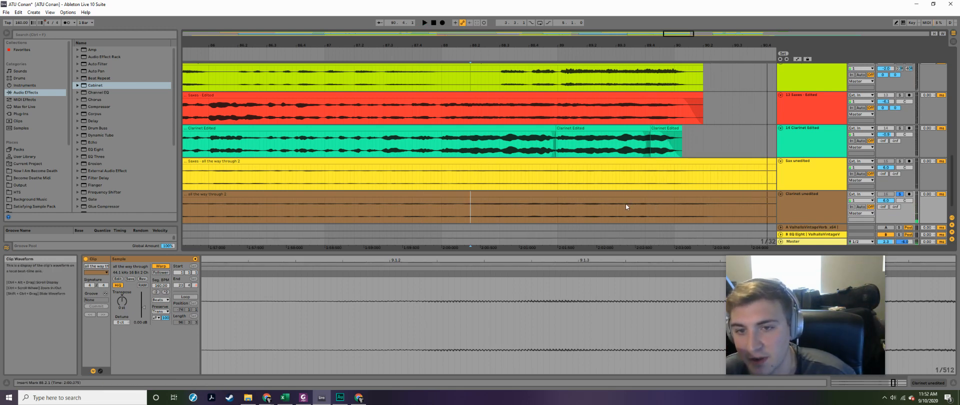
{"action": "left_click", "coordinate": [625, 204]}
{"action": "key", "text": "space"}
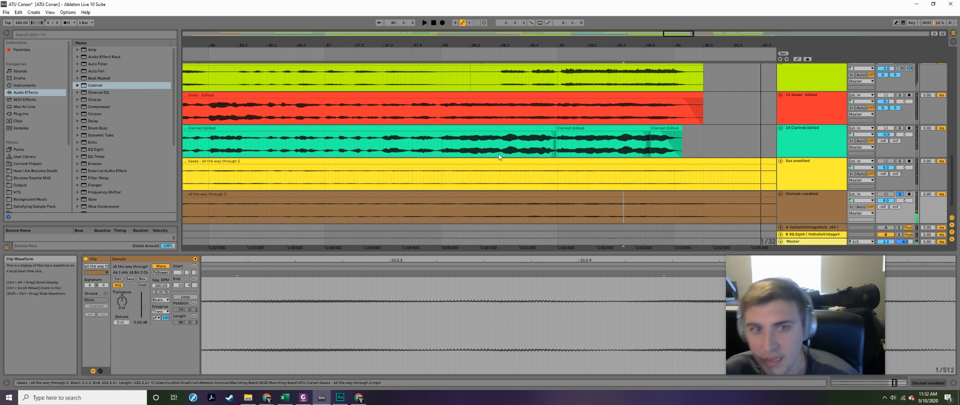
- Solo the Clarinet Edited track instead of the unedited one and play it from 87.4.4
{"action": "left_click", "coordinate": [439, 145]}
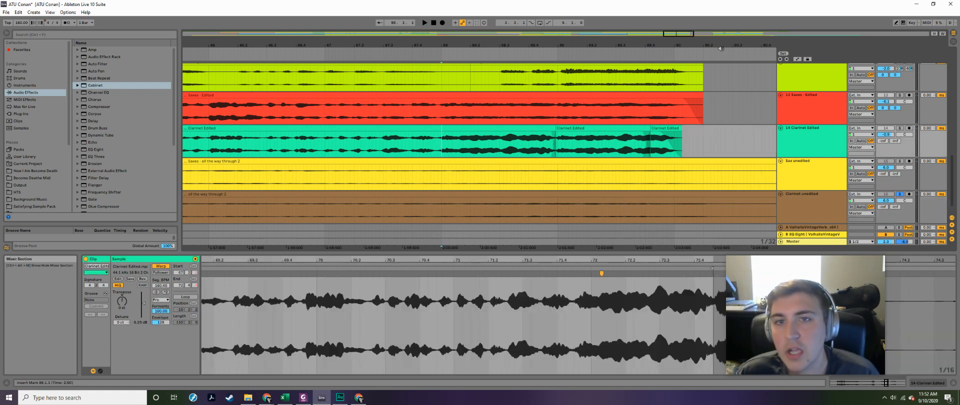
{"action": "left_click_drag", "start_coordinate": [682, 30], "coordinate": [681, 36]}
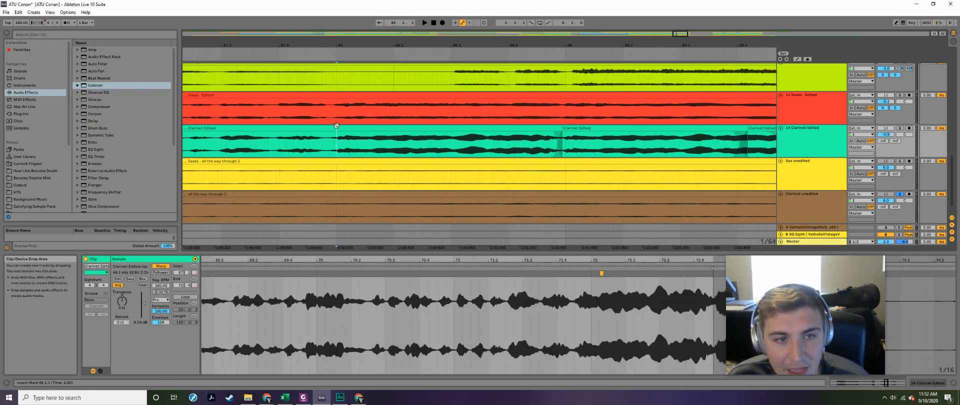
{"action": "left_click", "coordinate": [323, 146]}
{"action": "left_click", "coordinate": [899, 128]}
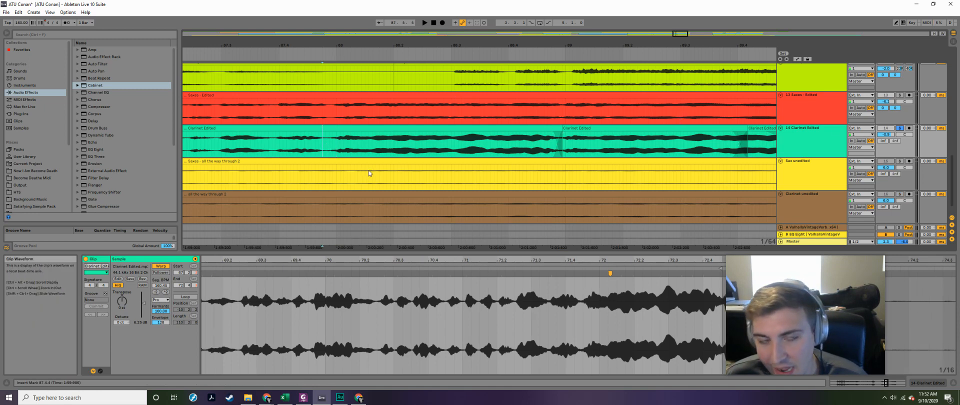
{"action": "key", "text": "space"}
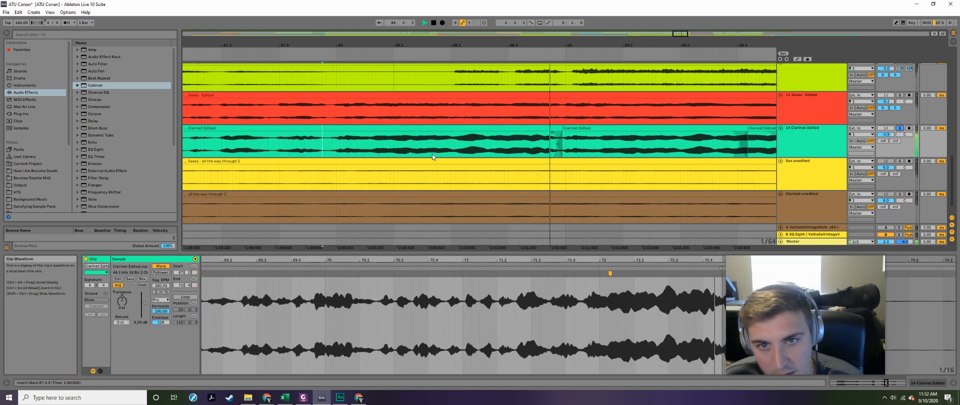
- Play the soloed Clarinet Edited track from 88.3.2 through its closing clips
{"action": "left_click_drag", "start_coordinate": [679, 35], "coordinate": [680, 37]}
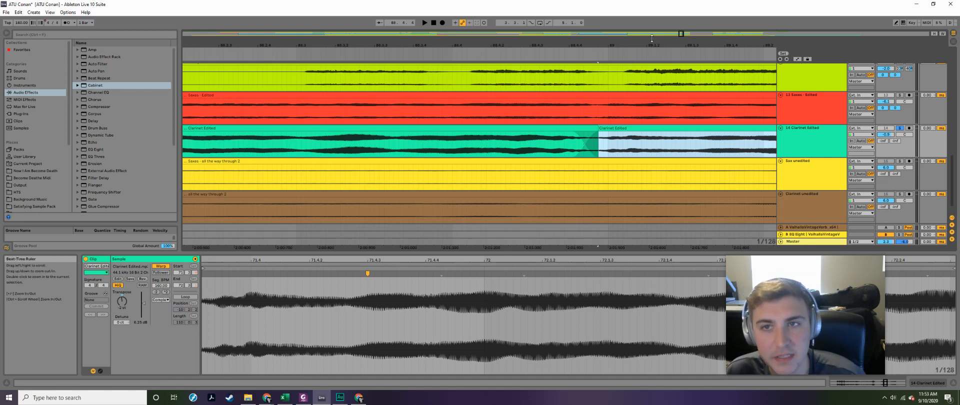
{"action": "left_click_drag", "start_coordinate": [681, 36], "coordinate": [681, 30]}
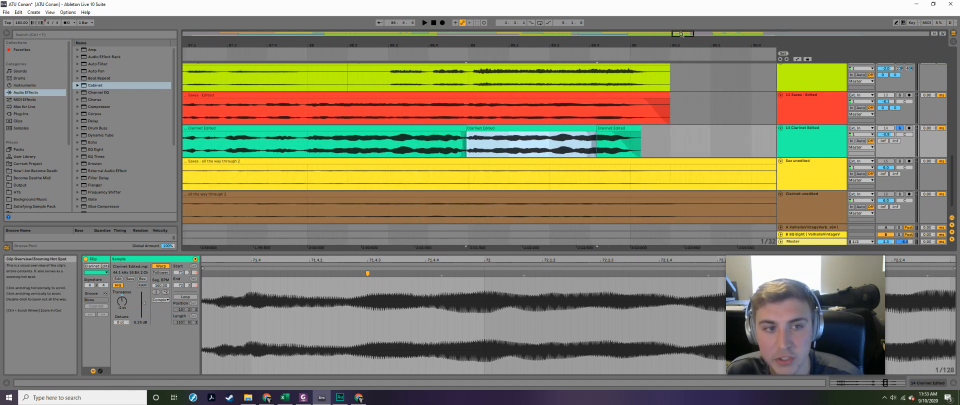
{"action": "left_click", "coordinate": [398, 145]}
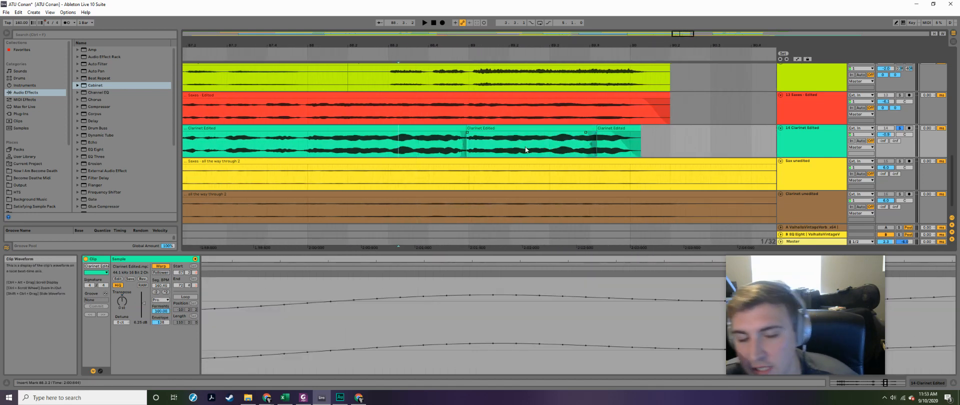
{"action": "key", "text": "space"}
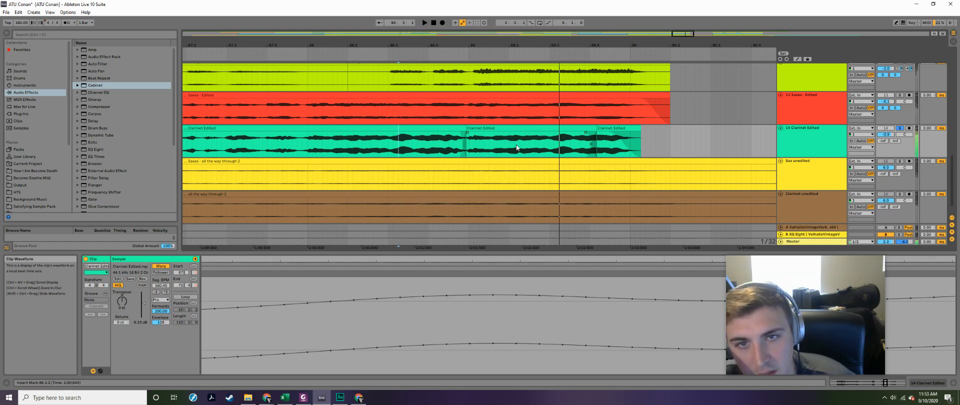
- Try adjusting the end of the last Clarinet Edited clip near bar 90 and undo that change
{"action": "left_click_drag", "start_coordinate": [679, 33], "coordinate": [680, 33]}
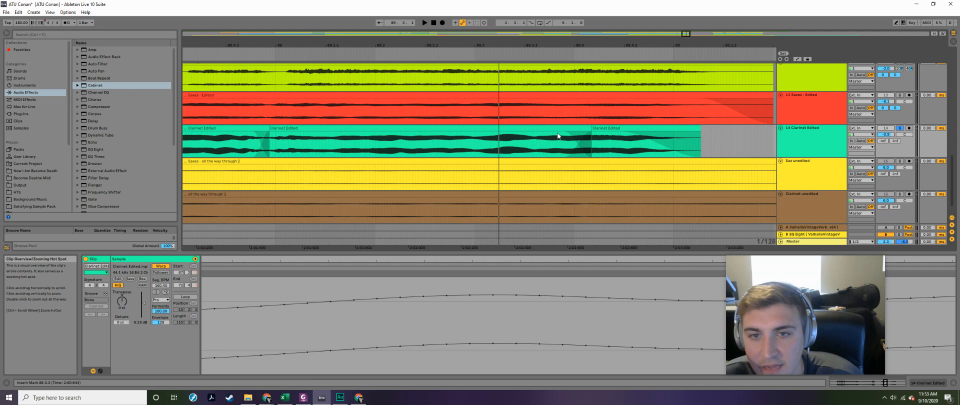
{"action": "left_click", "coordinate": [594, 144]}
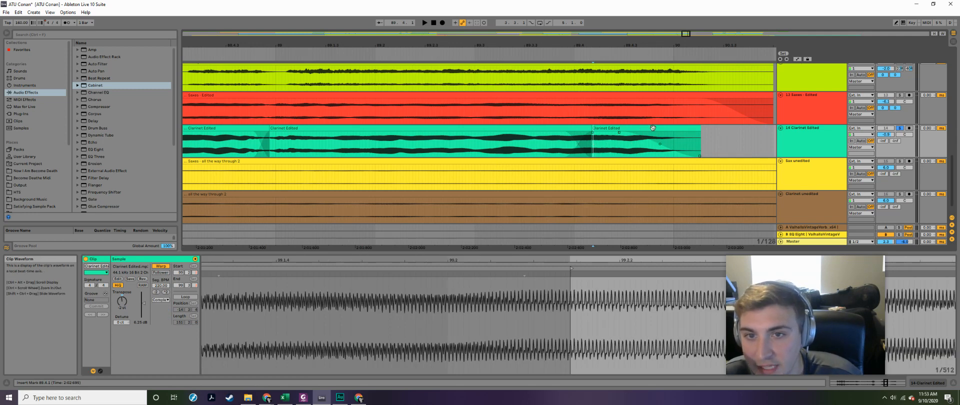
{"action": "left_click", "coordinate": [619, 129]}
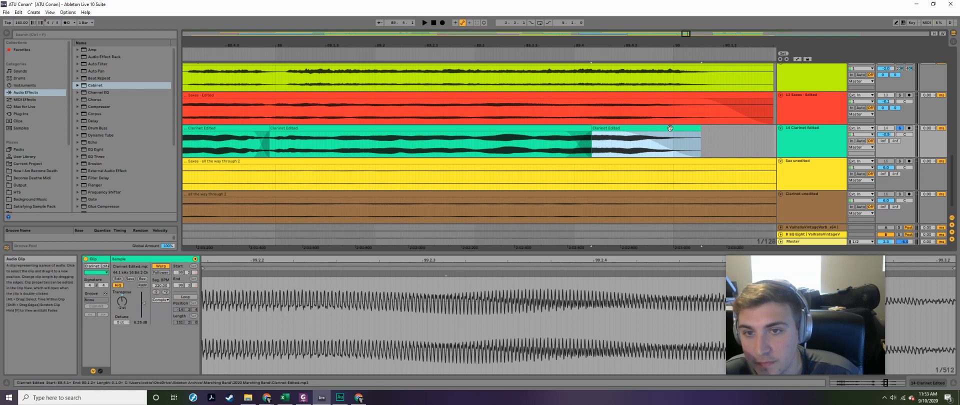
{"action": "left_click_drag", "start_coordinate": [649, 129], "coordinate": [698, 138]}
{"action": "key", "text": "ctrl+z"}
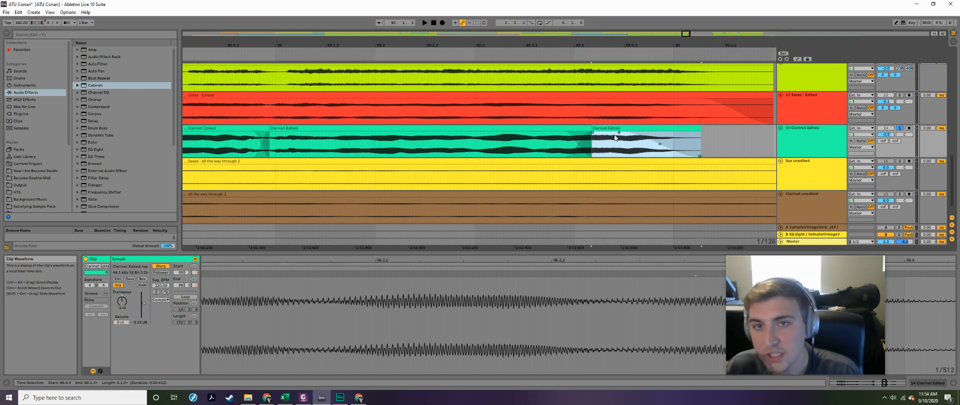
- Examine how the 9 Mello Edited clip ends around bar 90 for comparison with the clarinet ending
{"action": "scroll", "coordinate": [679, 118], "scroll_direction": "up", "scroll_amount": 3}
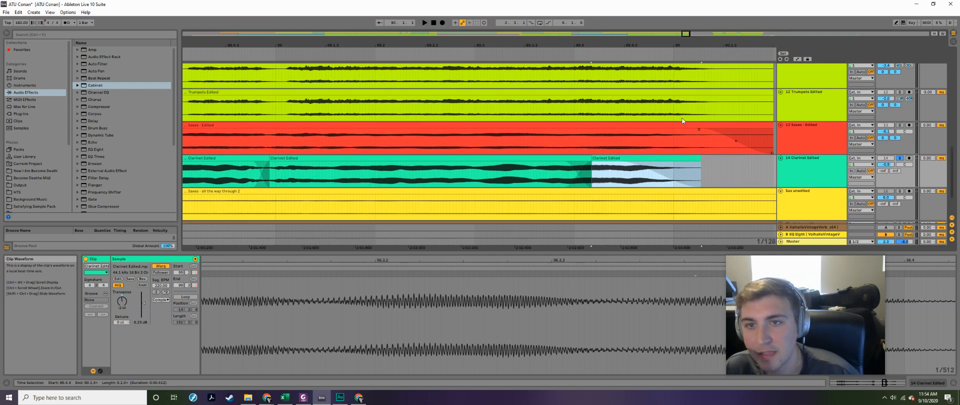
{"action": "scroll", "coordinate": [693, 109], "scroll_direction": "up", "scroll_amount": 2}
{"action": "left_click_drag", "start_coordinate": [607, 128], "coordinate": [710, 128]}
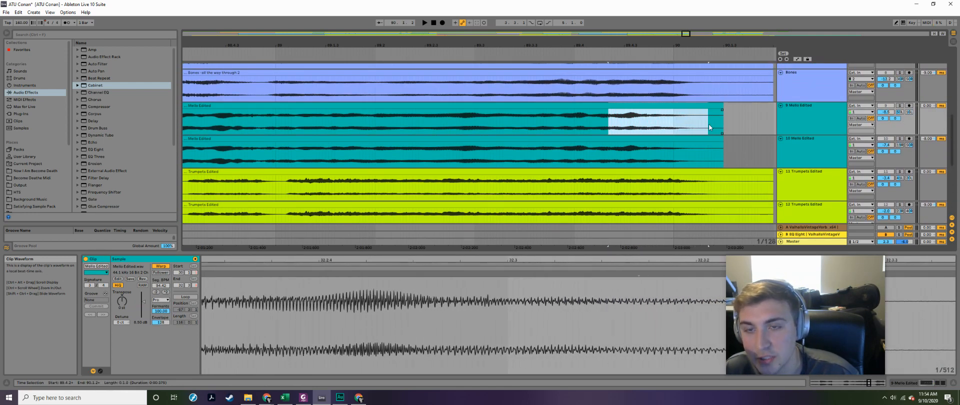
{"action": "left_click", "coordinate": [682, 123]}
{"action": "scroll", "coordinate": [661, 118], "scroll_direction": "down", "scroll_amount": 3}
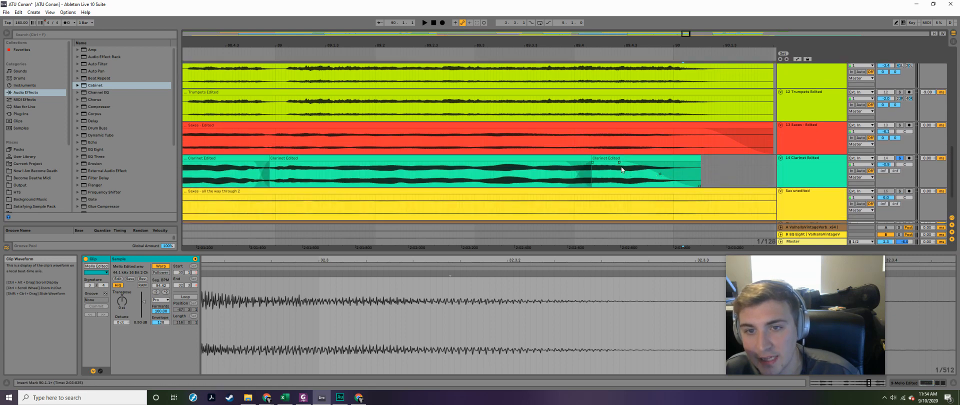
- Move the fade-out start of the last Clarinet Edited clip slightly toward the clip's end and play it from about 88.3
{"action": "mouse_move", "coordinate": [619, 162]}
{"action": "left_mouse_down"}
{"action": "mouse_move", "coordinate": [700, 163]}
{"action": "mouse_move", "coordinate": [626, 167]}
{"action": "left_mouse_up"}
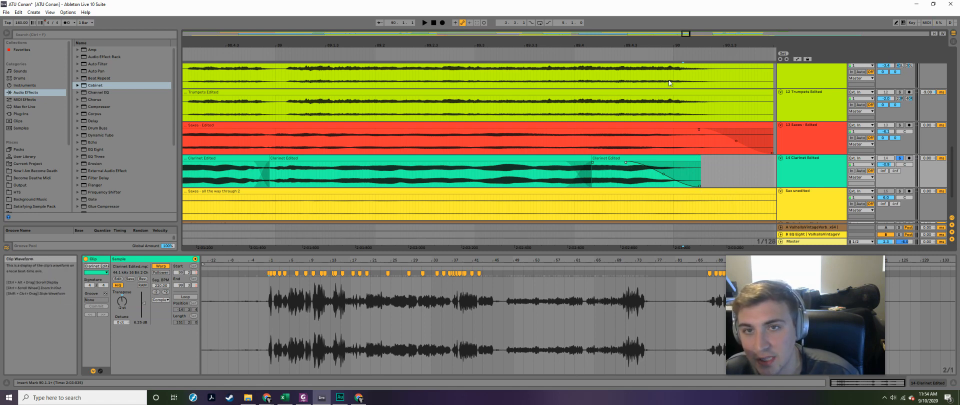
{"action": "scroll", "coordinate": [385, 137], "scroll_direction": "down", "scroll_amount": 4, "text": "ctrl"}
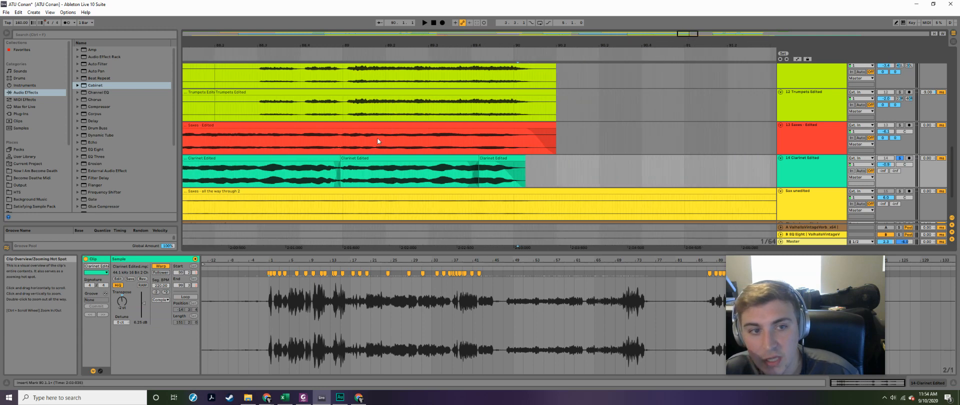
{"action": "left_click", "coordinate": [258, 178]}
{"action": "key", "text": "space"}
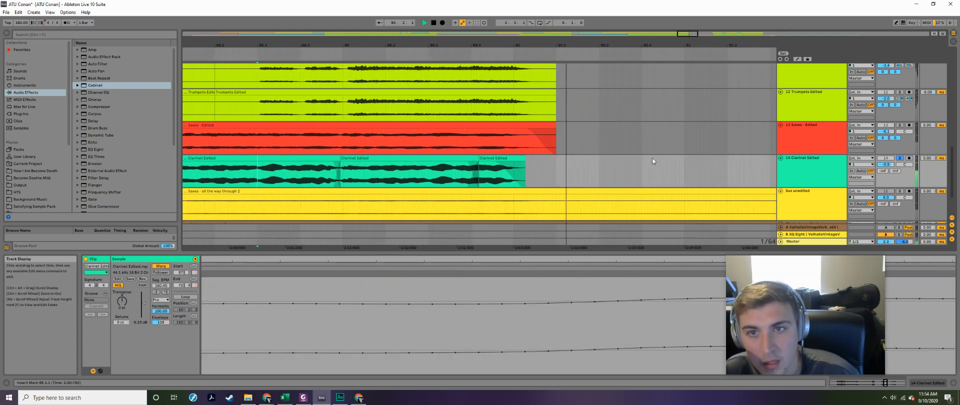
{"action": "key", "text": "space"}
- Unsolo the Clarinet Edited track and play the full mix from 87.4.4 to the end of the phrase
{"action": "scroll", "coordinate": [525, 170], "scroll_direction": "down", "scroll_amount": 4, "text": "ctrl"}
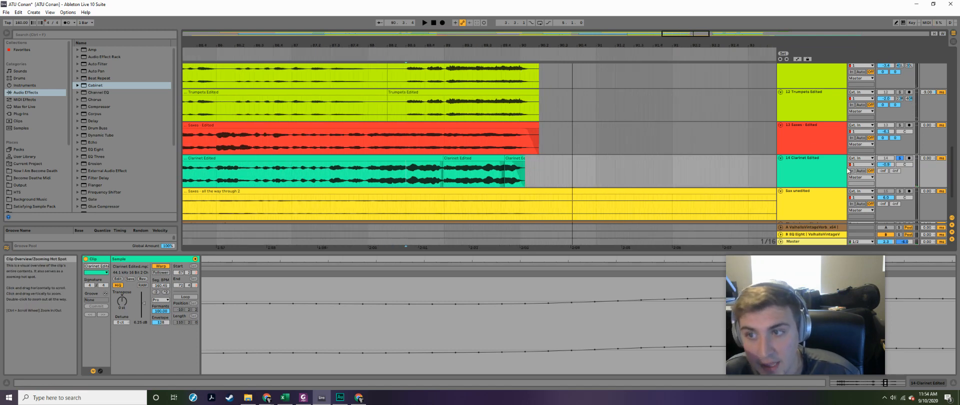
{"action": "left_click", "coordinate": [364, 173]}
{"action": "key", "text": "space"}
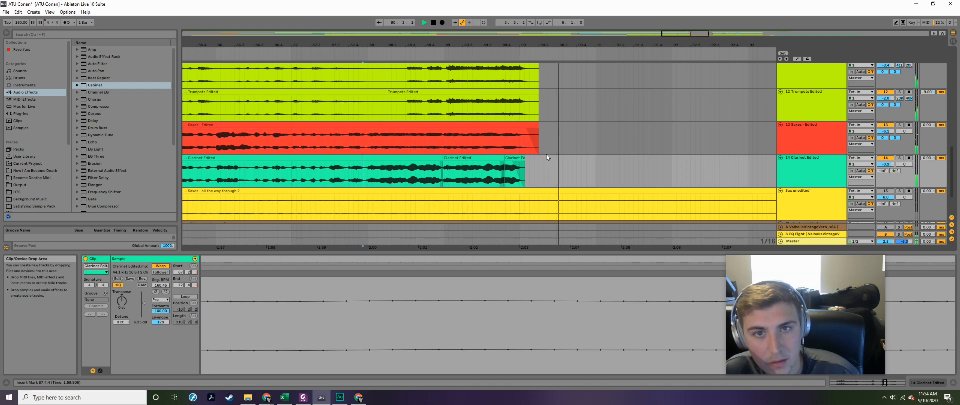
- Examine the two Trumpets Edited tracks, 11 and 12, and their split stereo panning
{"action": "scroll", "coordinate": [464, 143], "scroll_direction": "up", "scroll_amount": 3}
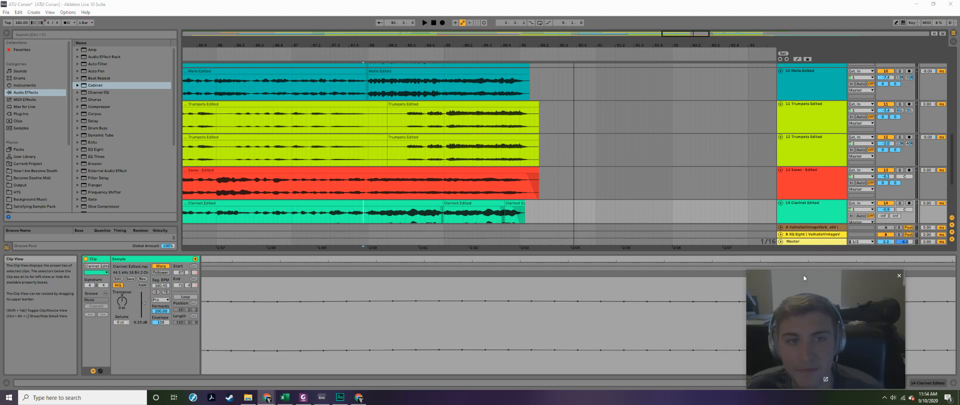
{"action": "left_click", "coordinate": [401, 118]}
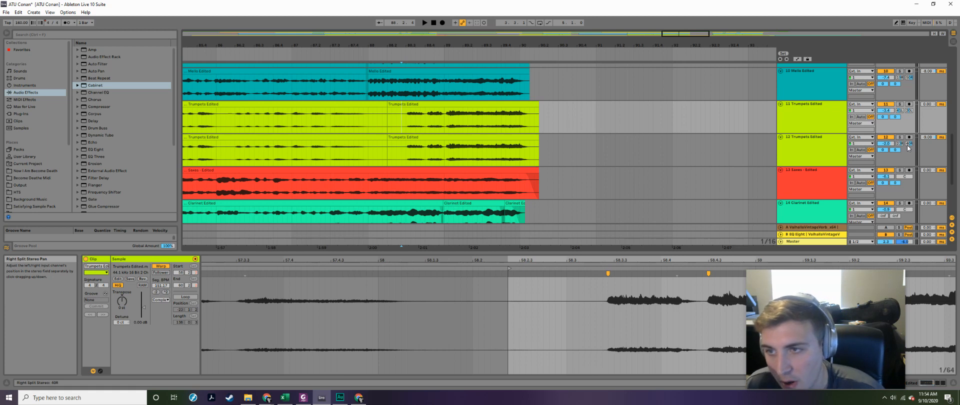
{"action": "left_click", "coordinate": [797, 113]}
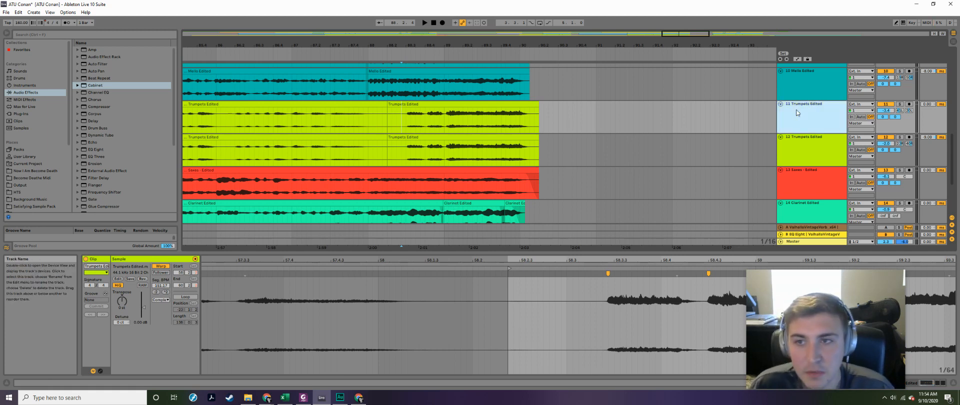
{"action": "left_click", "coordinate": [794, 158]}
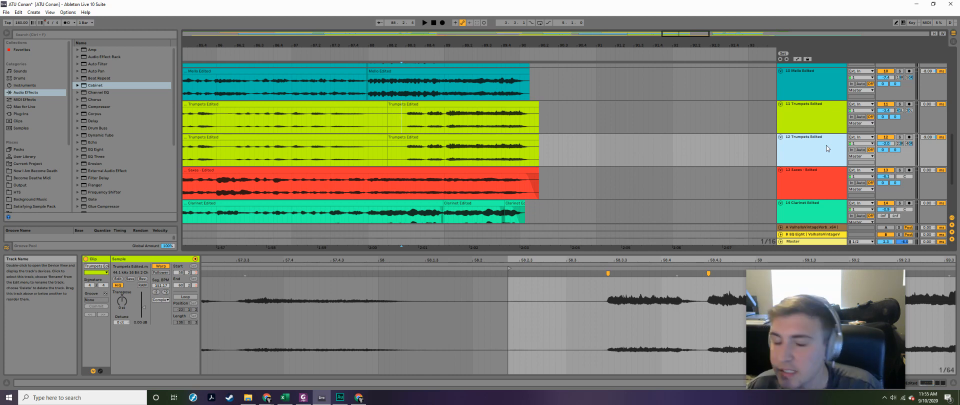
- Solo both Trumpets Edited tracks and play them from 88.2.3
{"action": "left_click", "coordinate": [397, 121]}
{"action": "left_click", "coordinate": [899, 137]}
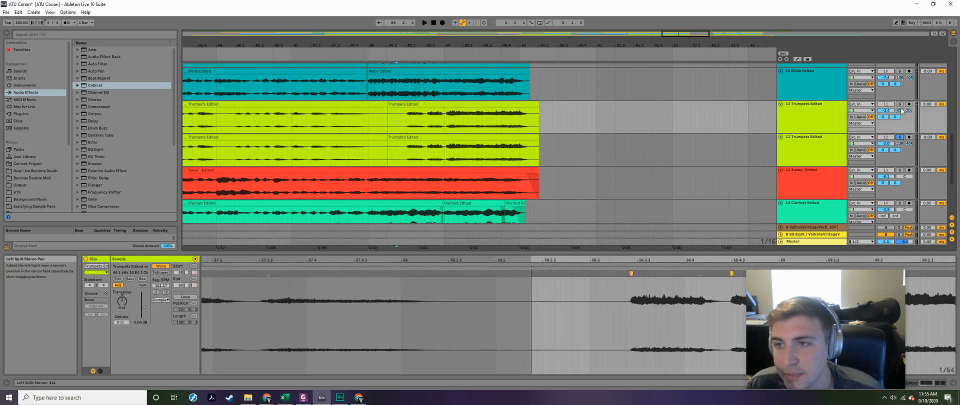
{"action": "key", "text": "space"}
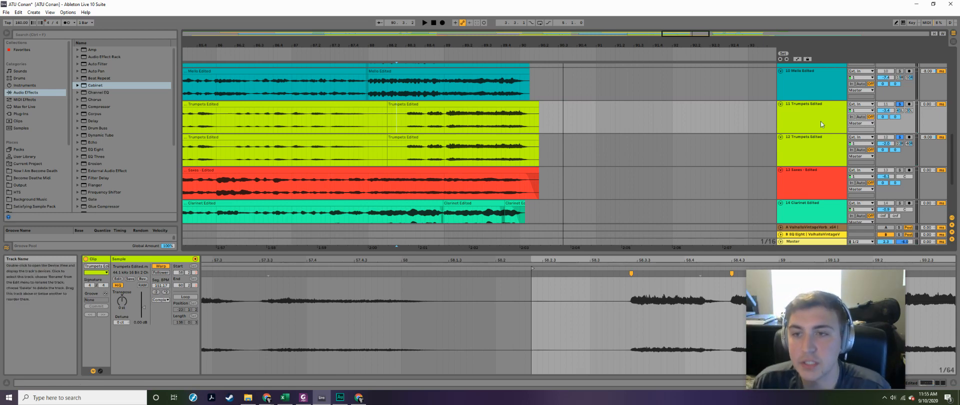
- Look through the doubled Sousas, Euphs, Bones and Mello tracks and the wider arrangement around them
{"action": "scroll", "coordinate": [581, 158], "scroll_direction": "up", "scroll_amount": 5}
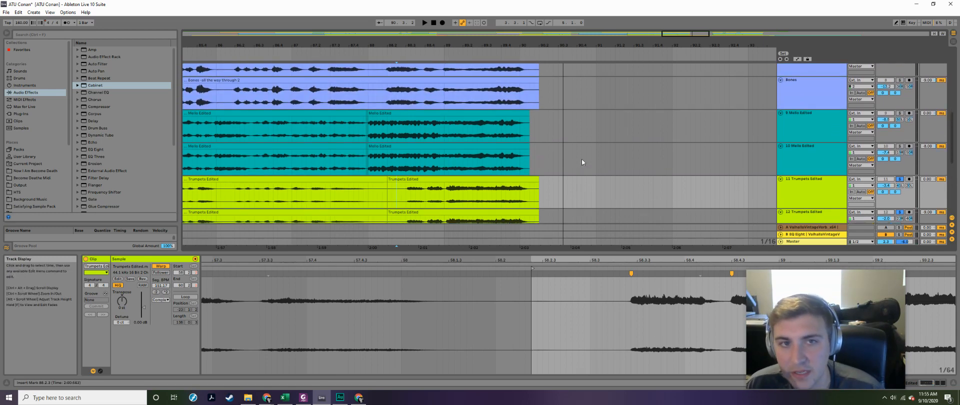
{"action": "scroll", "coordinate": [616, 161], "scroll_direction": "up", "scroll_amount": 4}
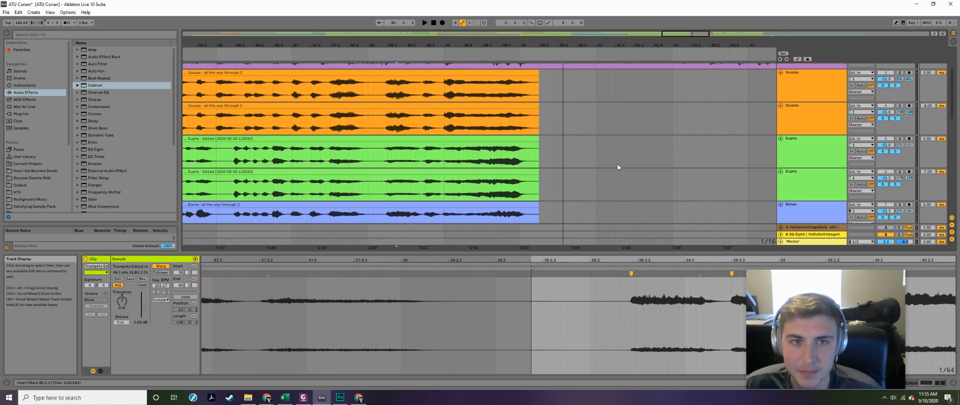
{"action": "scroll", "coordinate": [618, 151], "scroll_direction": "down", "scroll_amount": 4}
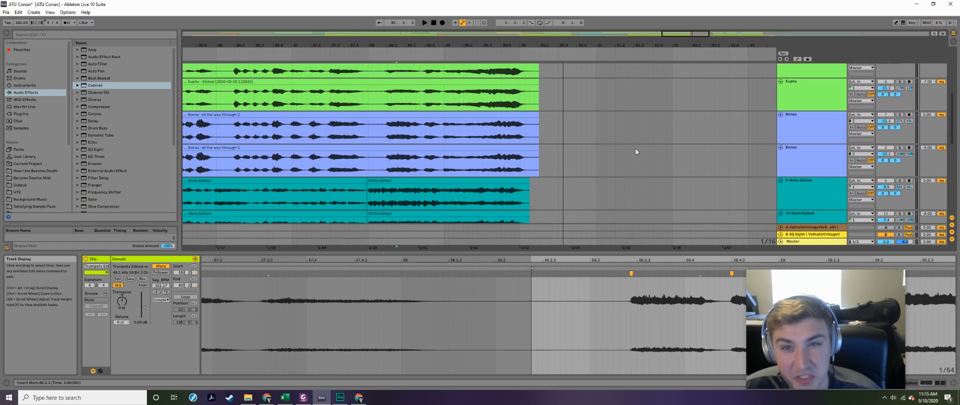
{"action": "left_click_drag", "start_coordinate": [687, 37], "coordinate": [688, 31]}
{"action": "scroll", "coordinate": [578, 173], "scroll_direction": "down", "scroll_amount": 2}
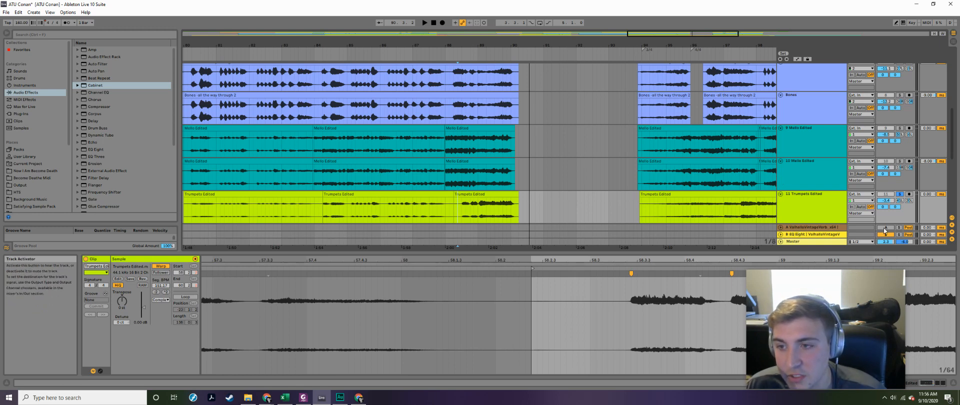
- Expand the ValhallaVintageVerb return track A, solo it instead of the trumpets, and play from just before bar 86
{"action": "left_click", "coordinate": [780, 227]}
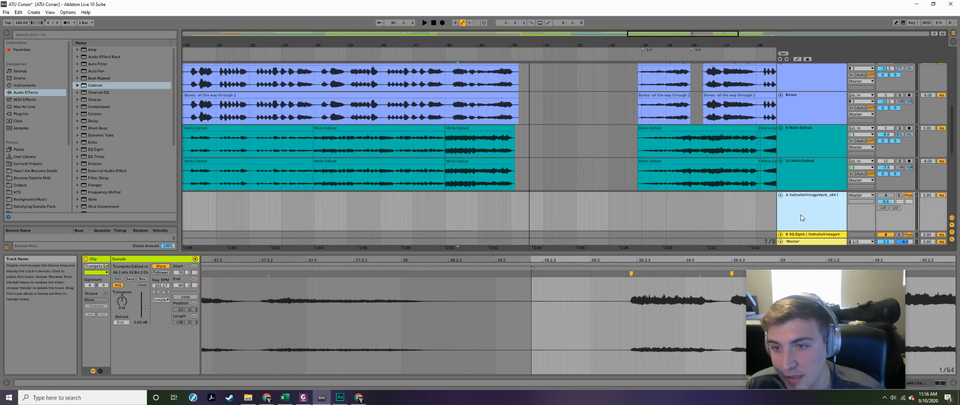
{"action": "left_click", "coordinate": [781, 196]}
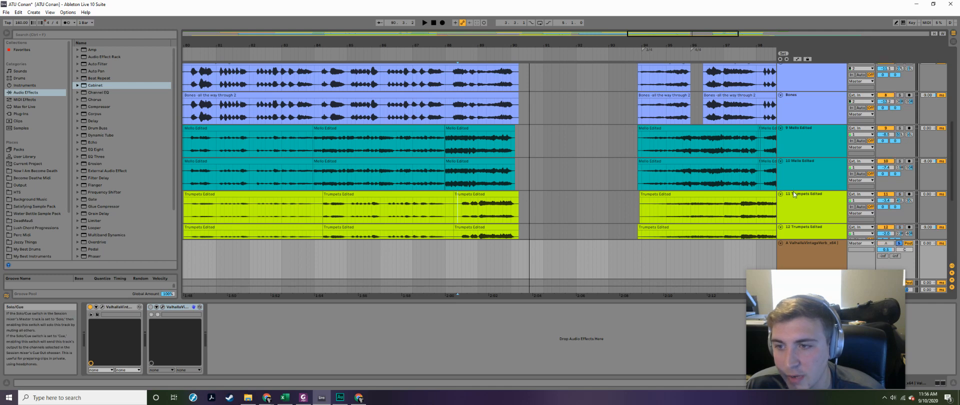
{"action": "scroll", "coordinate": [746, 165], "scroll_direction": "down", "scroll_amount": 2}
{"action": "scroll", "coordinate": [523, 137], "scroll_direction": "down", "scroll_amount": 6}
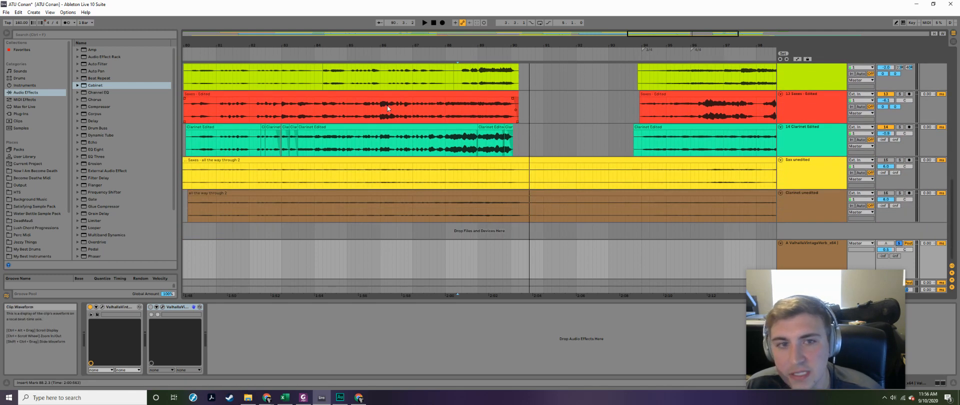
{"action": "left_click", "coordinate": [378, 112]}
{"action": "key", "text": "space"}
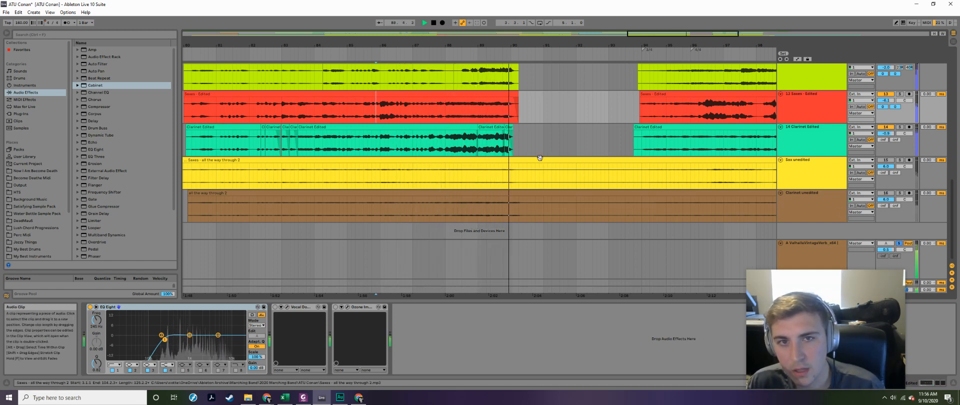
{"action": "key", "text": "space"}
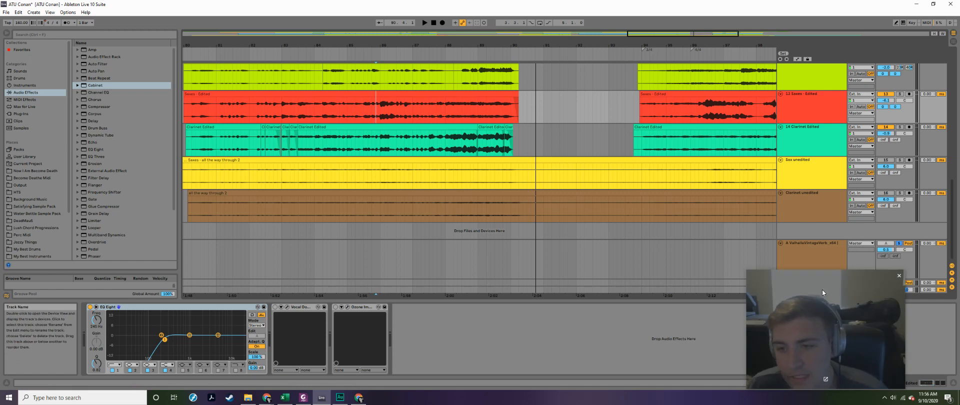
- Unsolo return track A, expand return track B, and view the settings of its last ValhallaVintageVerb plug-in
{"action": "left_click", "coordinate": [886, 243]}
{"action": "left_click", "coordinate": [780, 282]}
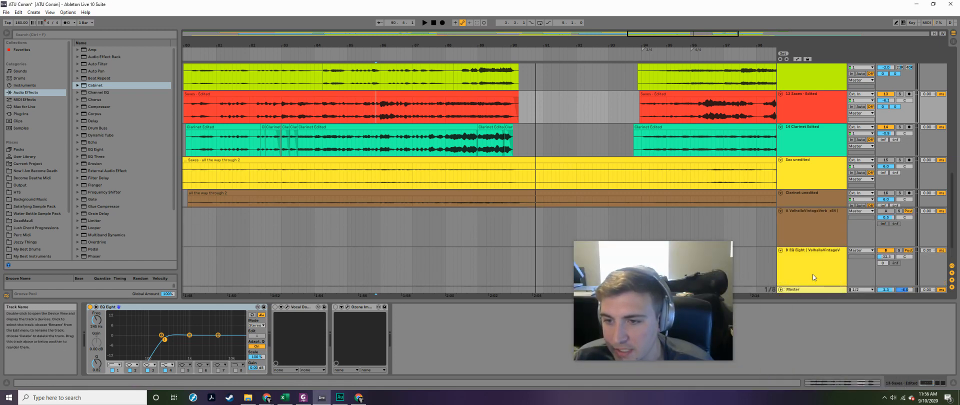
{"action": "left_click", "coordinate": [817, 261]}
{"action": "left_click", "coordinate": [385, 307]}
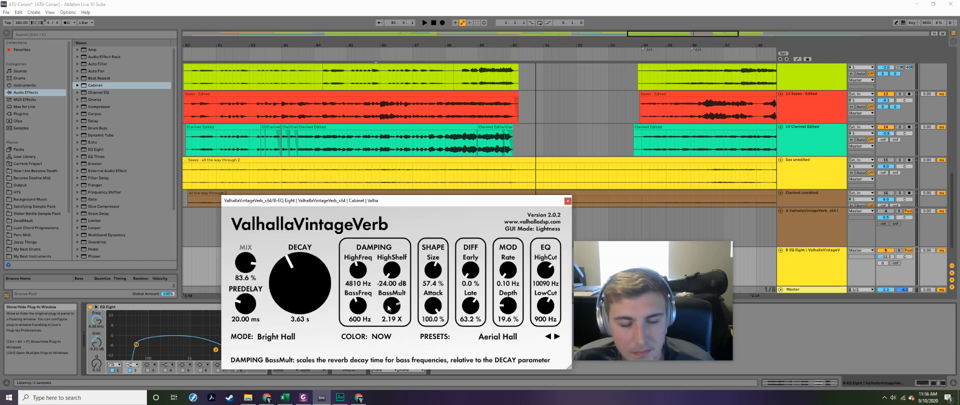
{"action": "left_click_drag", "start_coordinate": [427, 201], "coordinate": [434, 103]}
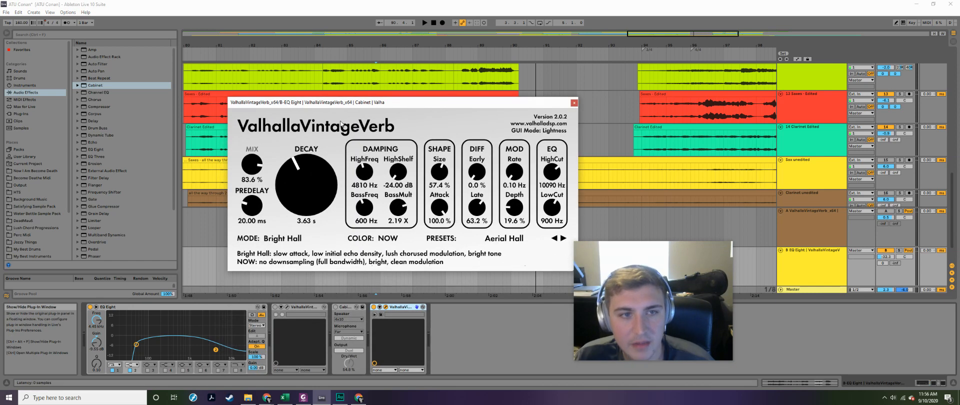
{"action": "left_click", "coordinate": [573, 104]}
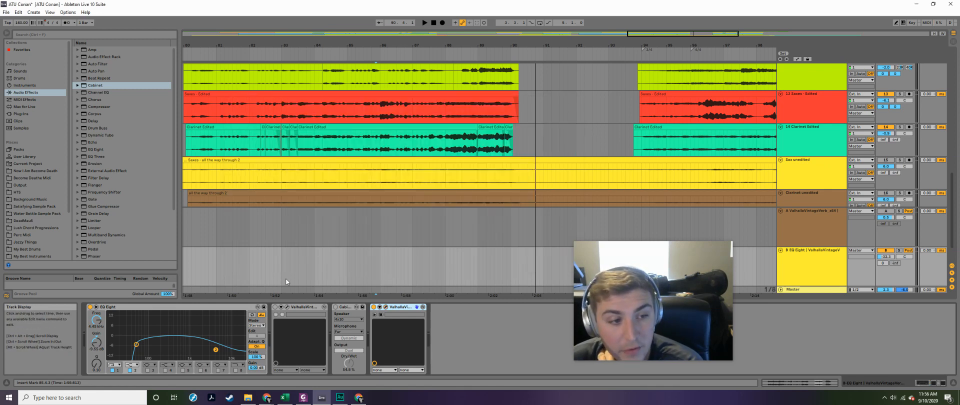
- Shift the upper EQ Eight band on return track B slightly lower in frequency, and adjust the Master track's volume
{"action": "left_click", "coordinate": [203, 315]}
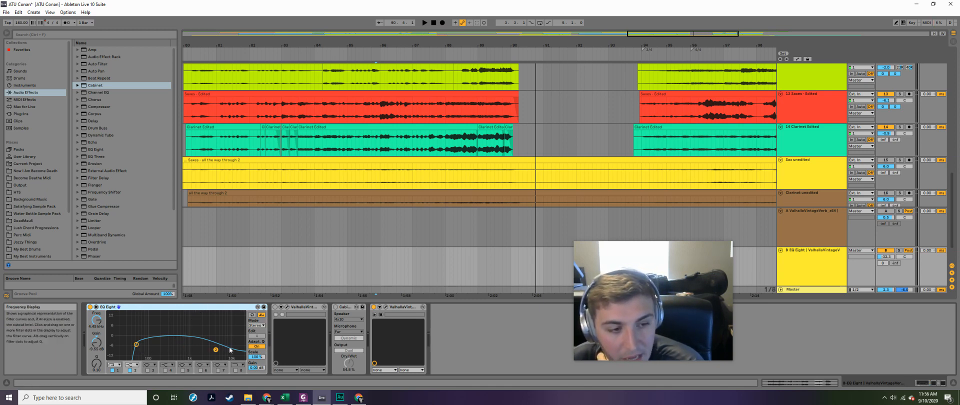
{"action": "left_click_drag", "start_coordinate": [216, 352], "coordinate": [215, 353]}
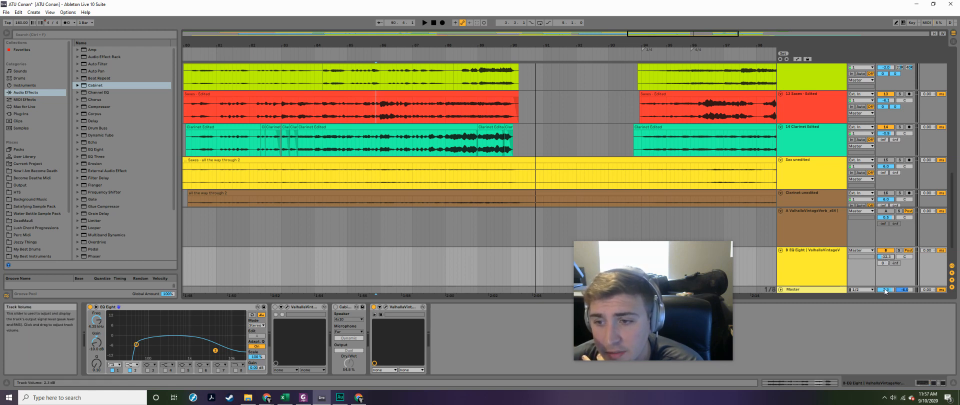
{"action": "scroll", "coordinate": [885, 292], "scroll_direction": "down", "scroll_amount": 2}
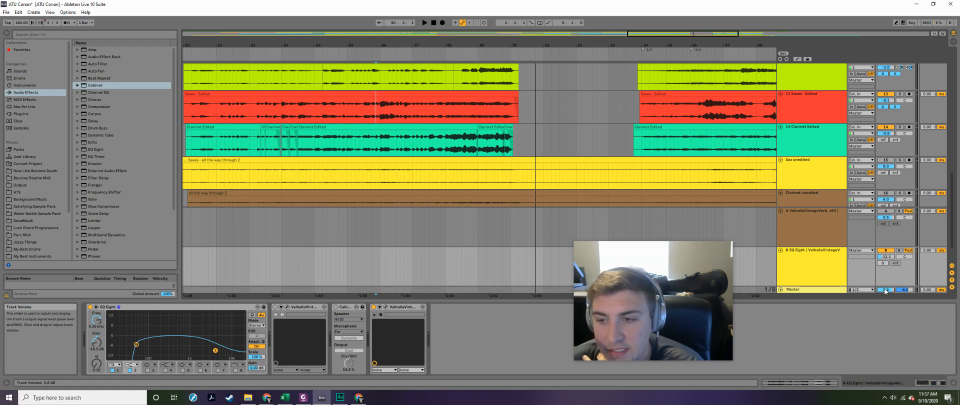
{"action": "scroll", "coordinate": [885, 291], "scroll_direction": "down", "scroll_amount": 1}
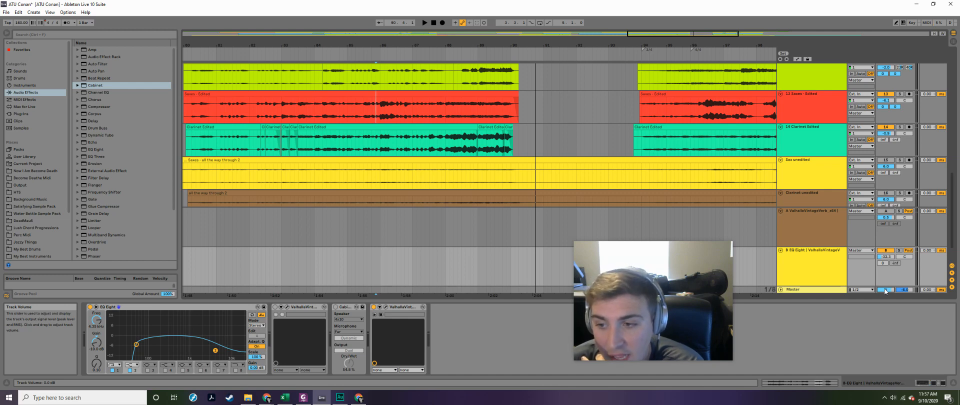
- Solo return track B and play from 88.1.1 to hear the saxes' reverb on its own
{"action": "left_click", "coordinate": [886, 250]}
{"action": "left_click", "coordinate": [898, 251]}
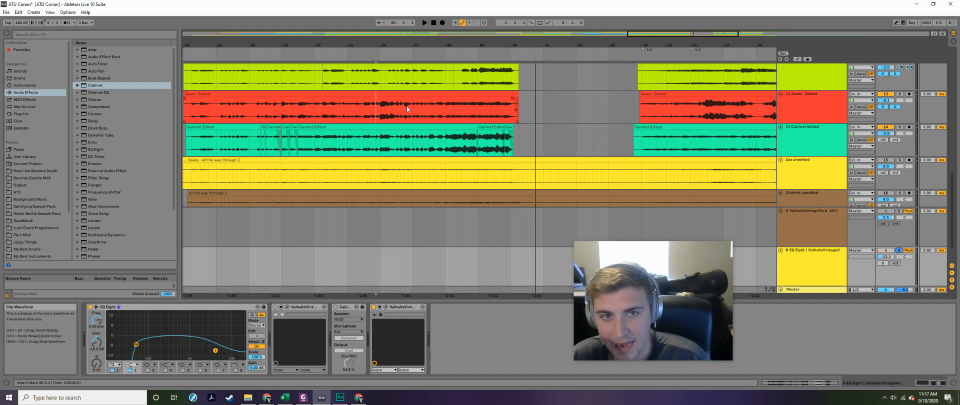
{"action": "left_click", "coordinate": [445, 106]}
{"action": "key", "text": "space"}
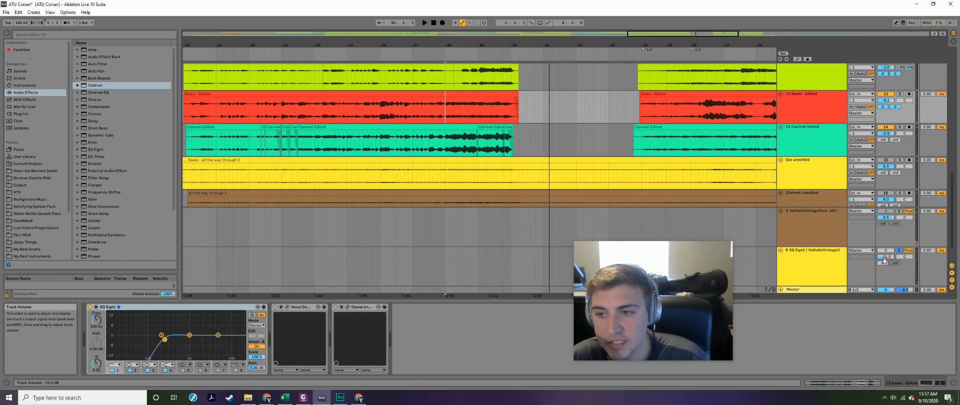
{"action": "key", "text": "space"}
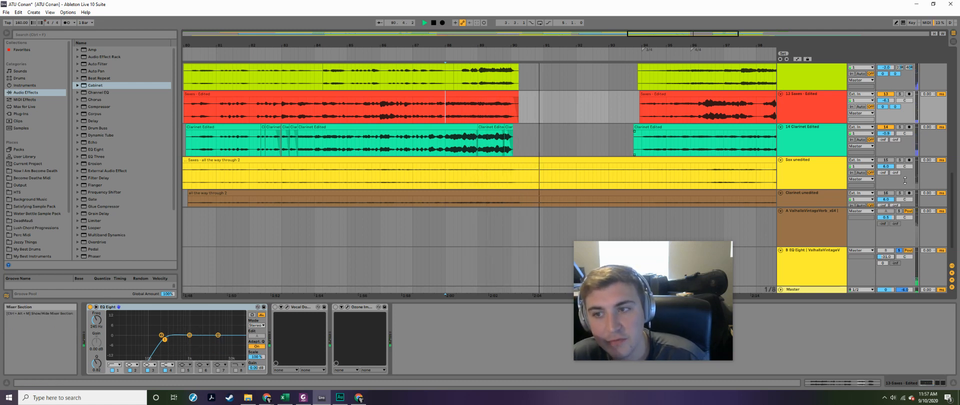
{"action": "key", "text": "space"}
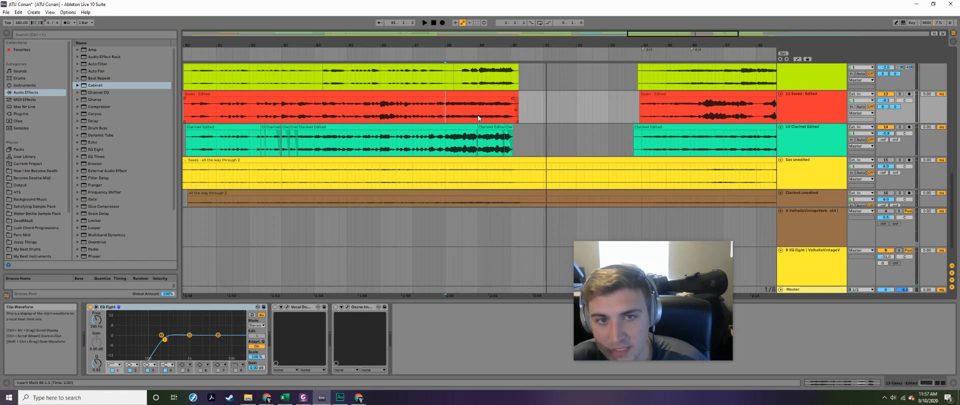
- Play the full mix from 88.1.1 with return track B unsoloed, and adjust return track B's volume slightly
{"action": "key", "text": "space"}
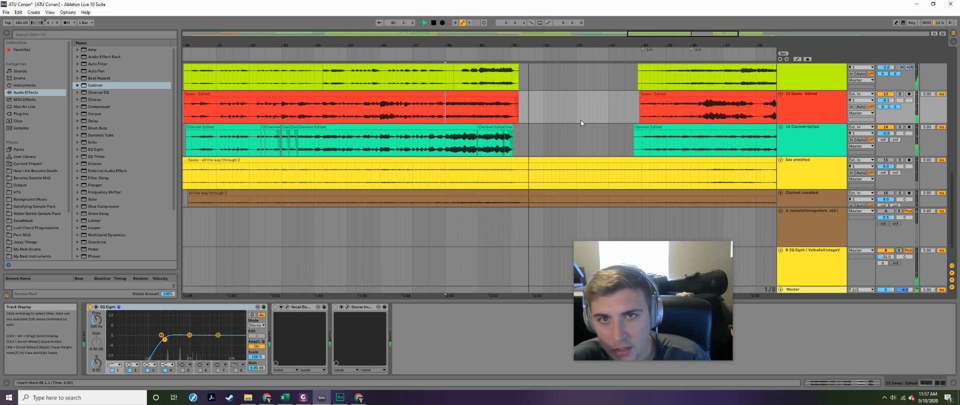
{"action": "key", "text": "space"}
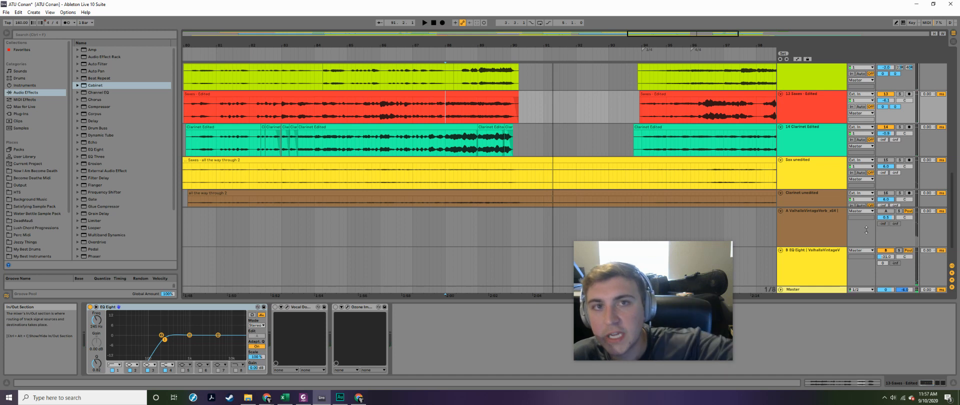
{"action": "left_click_drag", "start_coordinate": [890, 259], "coordinate": [890, 258]}
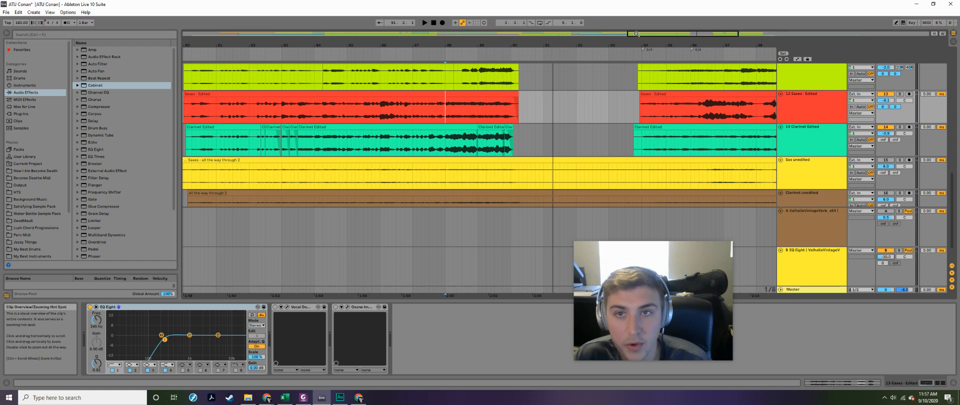
{"action": "left_click_drag", "start_coordinate": [636, 34], "coordinate": [636, 33]}
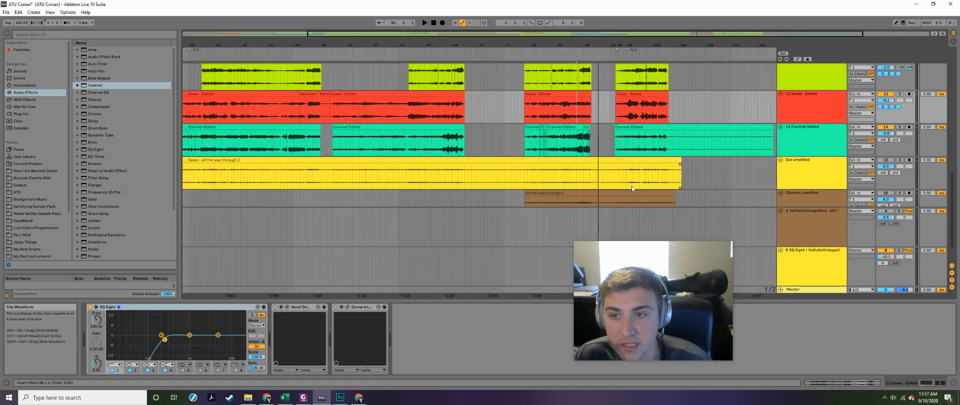